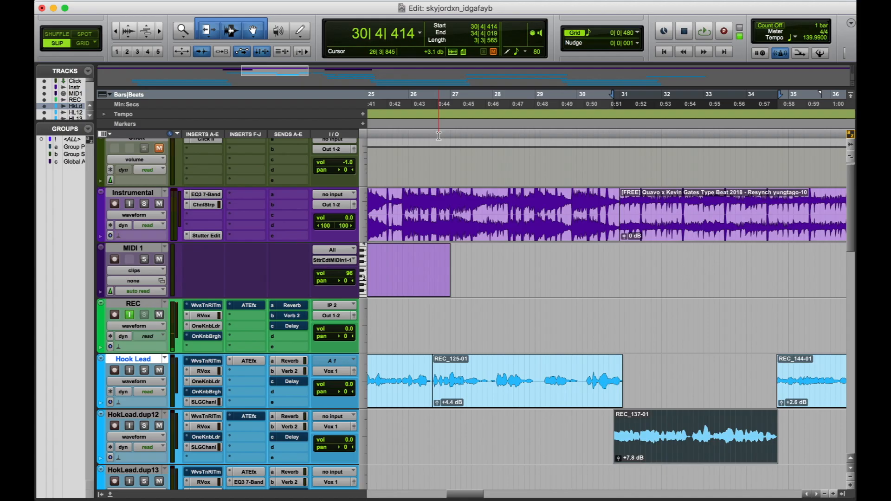
Lower the Instrumental track's volume to -7.9 dB while playing the hook from bar 26
left_click(439, 136)
key("space")
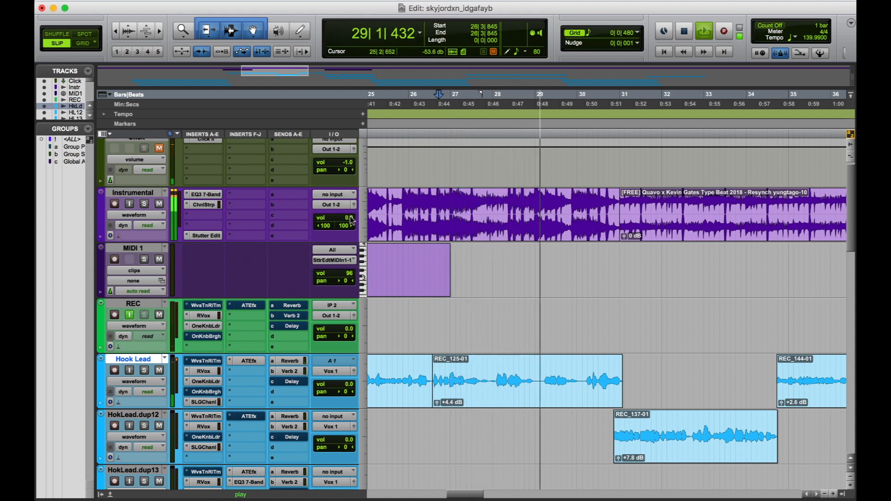
left_click_drag(348, 218, 351, 226)
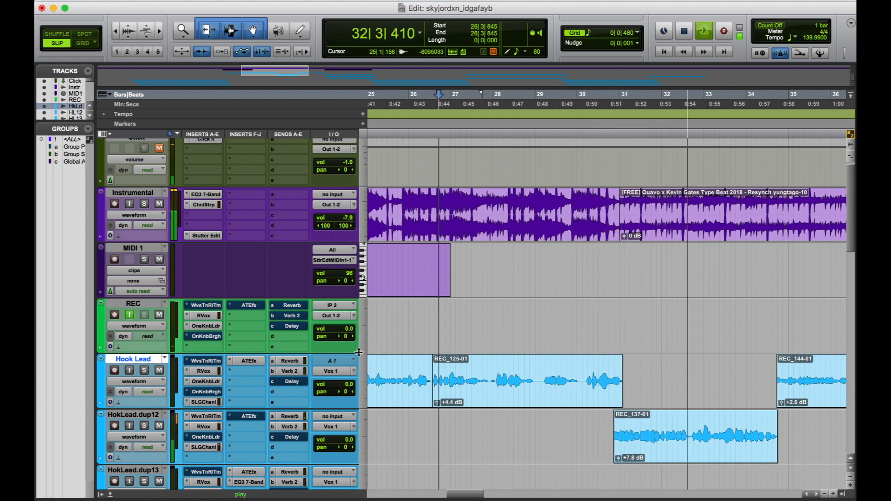
key("space")
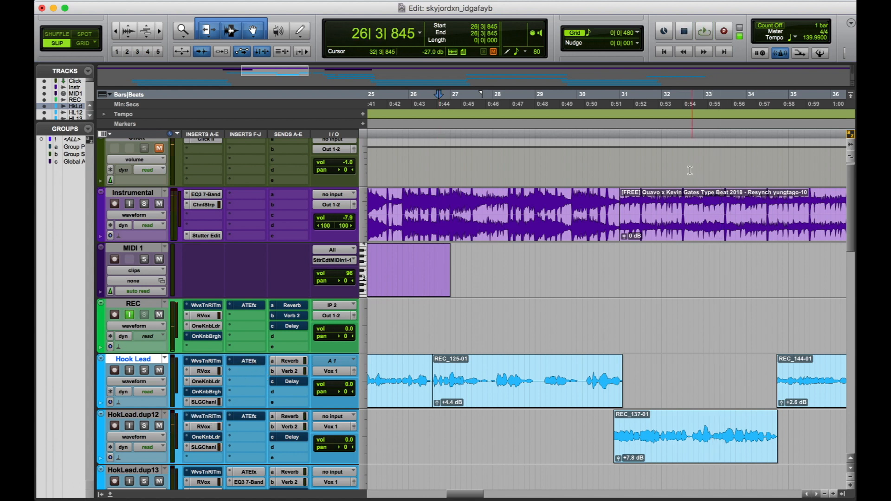
Play the hook vocals from just before the REC_125-01 clip through bar 35 to check the vocal and beat balance
left_click(434, 137)
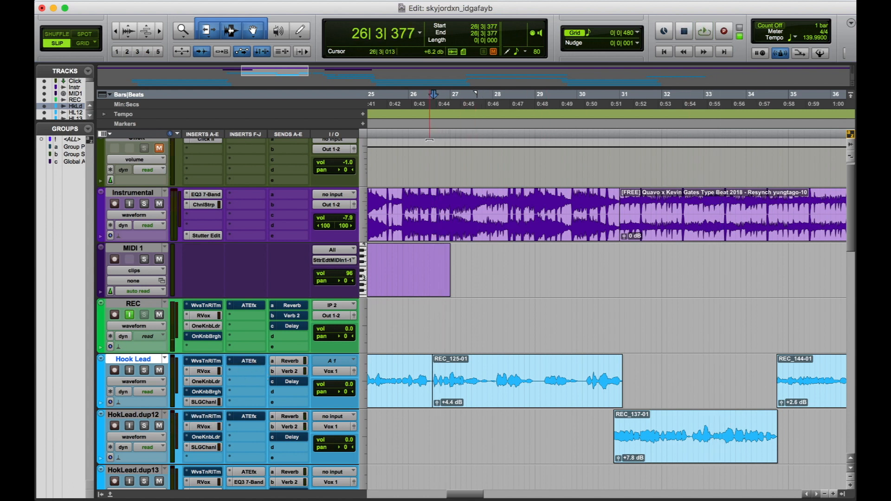
key("space")
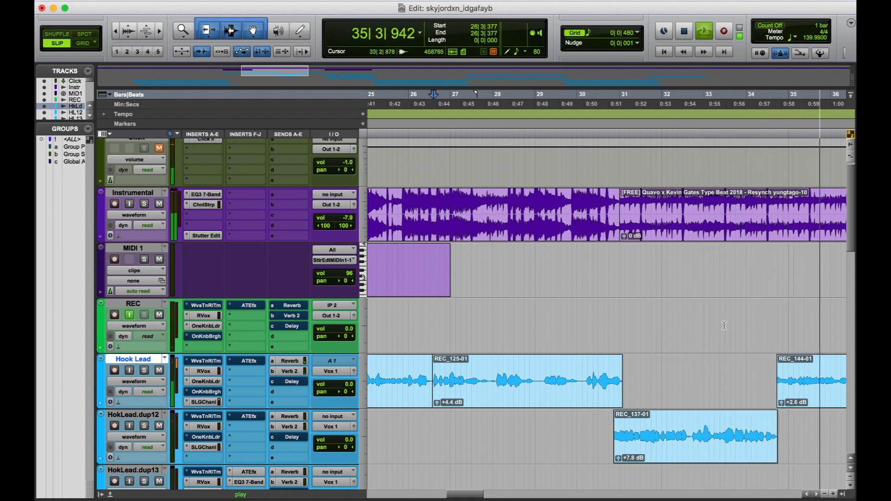
key("space")
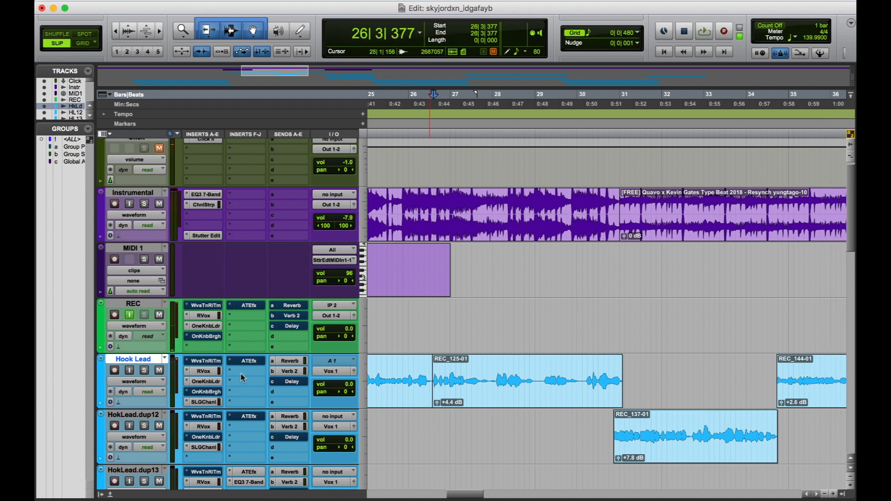
Insert Auto-Tune EFX AAX (mono) in the free slot below ATEfx on the Hook Lead track and move its window clear of the clips
left_click(246, 375)
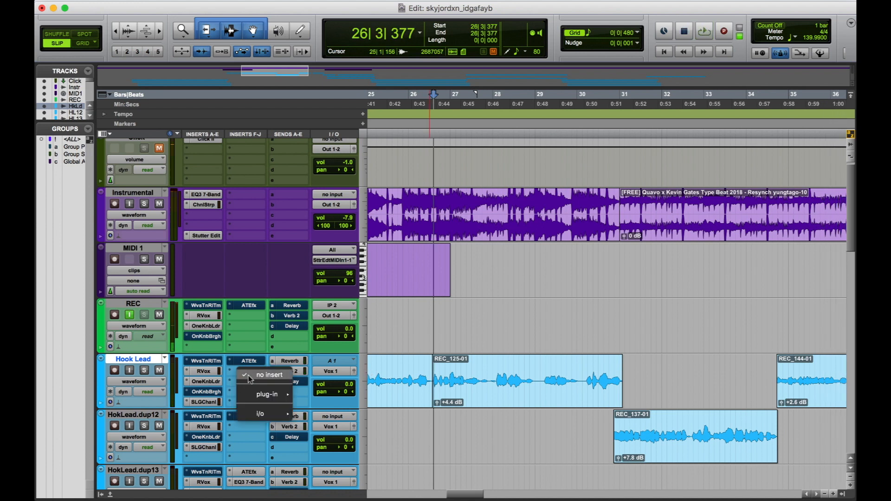
mouse_move(266, 398)
mouse_move(349, 326)
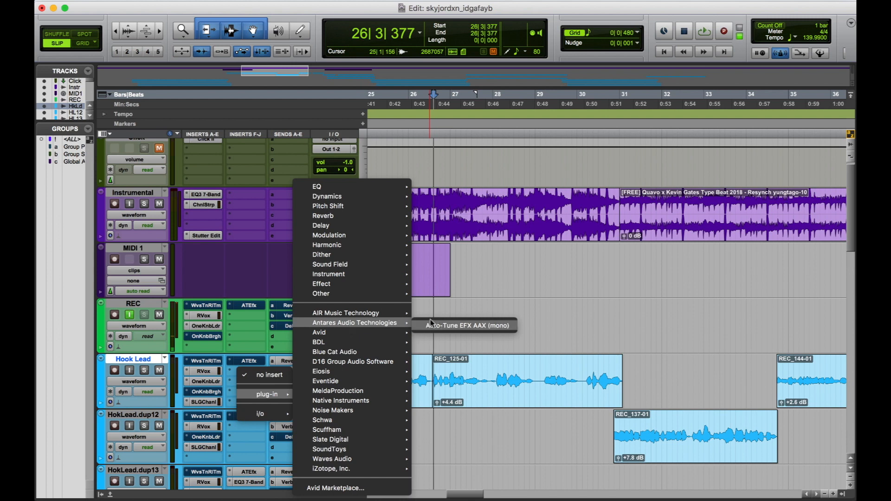
left_click(445, 326)
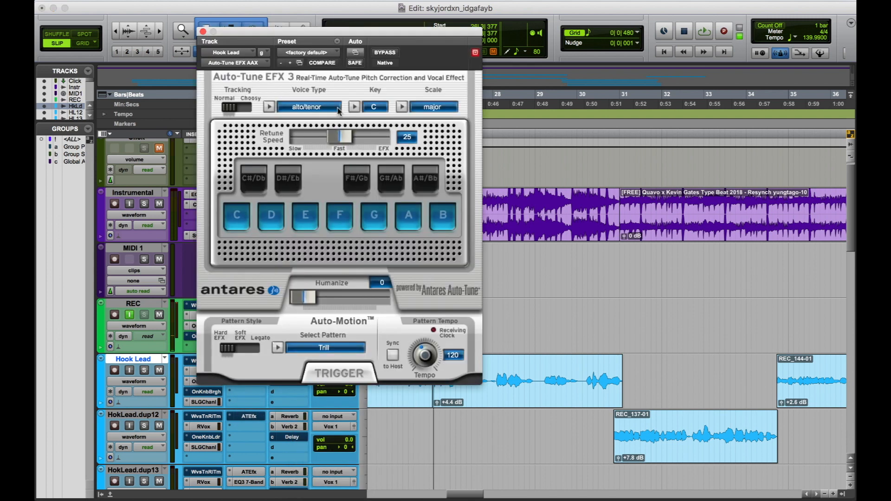
left_click_drag(379, 35, 277, 16)
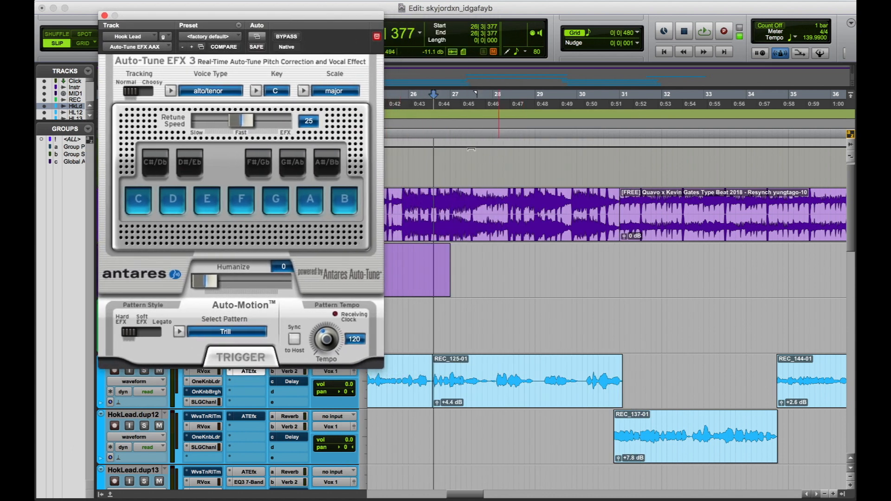
Play the Hook Lead vocal from bar 26 to hear Auto-Tune EFX at its factory default settings
left_click(427, 134)
key("space")
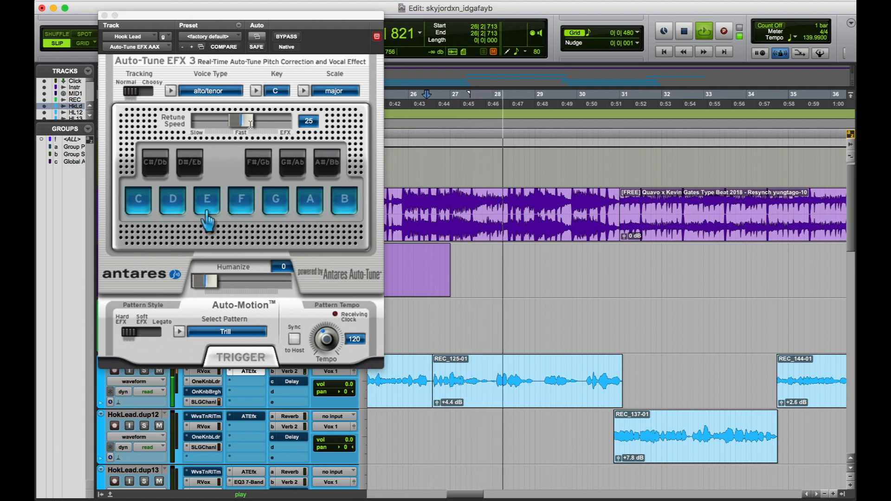
key("space")
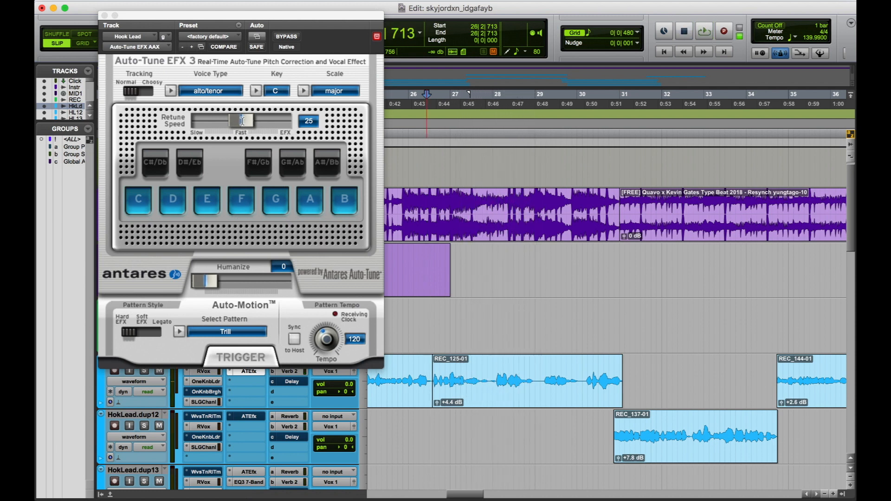
Set the Auto-Tune EFX Retune Speed to 0 and sync the Auto-Motion pattern tempo to the host
left_click(240, 121)
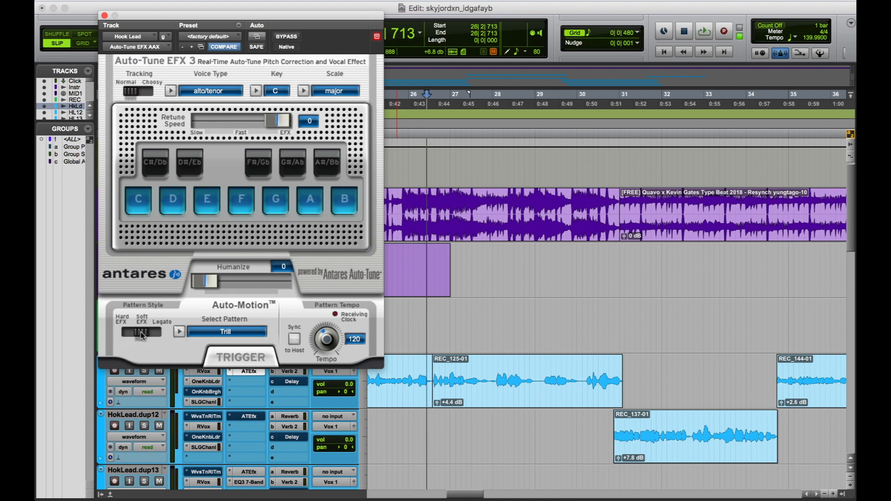
left_click_drag(141, 331, 153, 337)
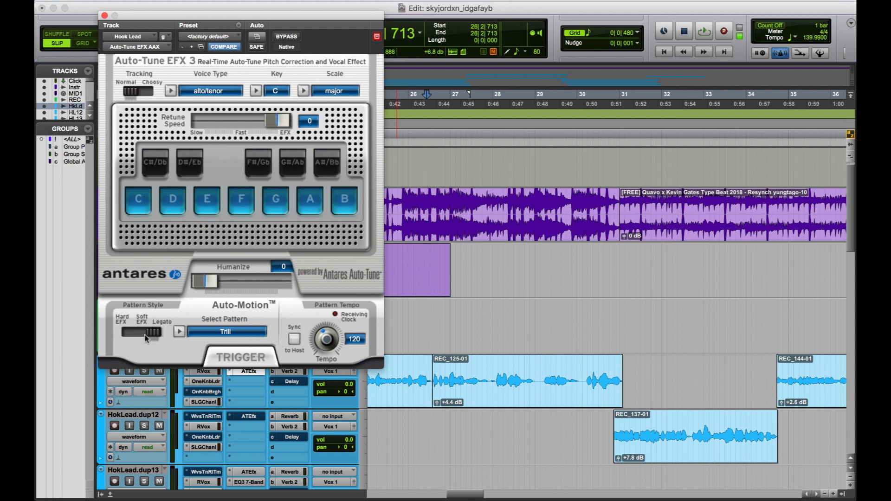
left_click(253, 332)
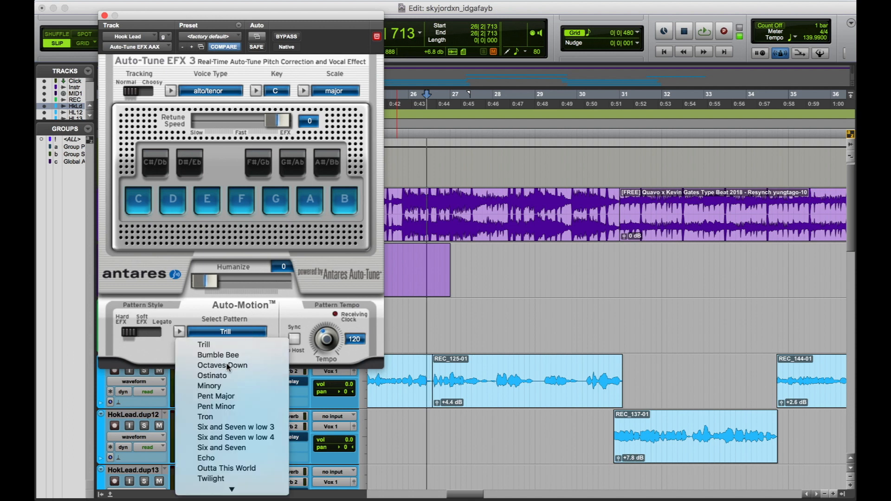
scroll(228, 366, "down", 4)
left_click(300, 310)
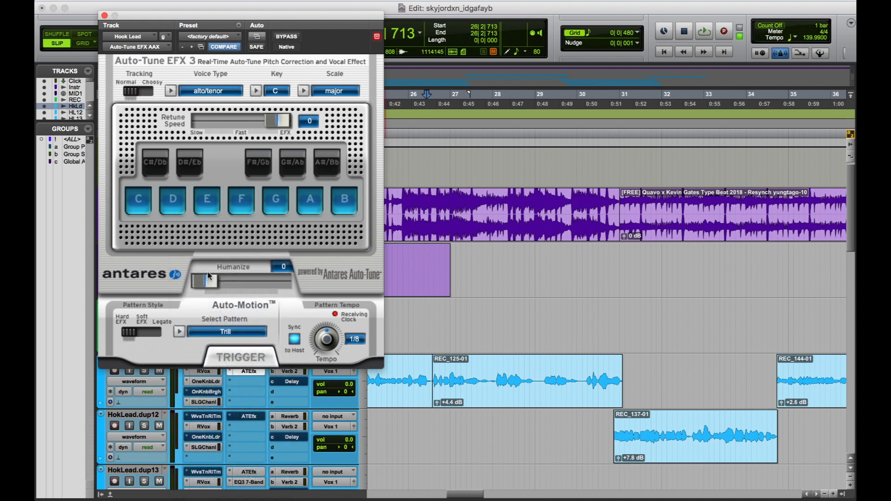
Play the Hook Lead vocal from bar 26 with the Auto-Tune EFX Retune Speed at its fastest setting
left_click(422, 136)
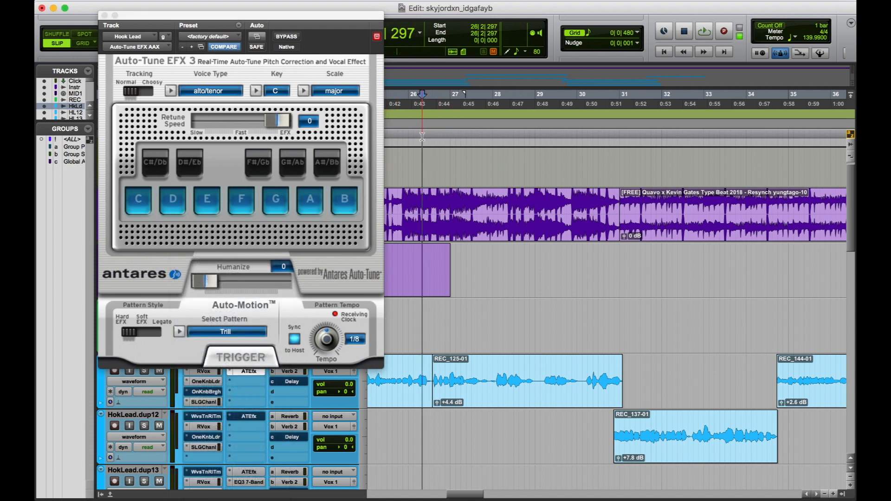
key("space")
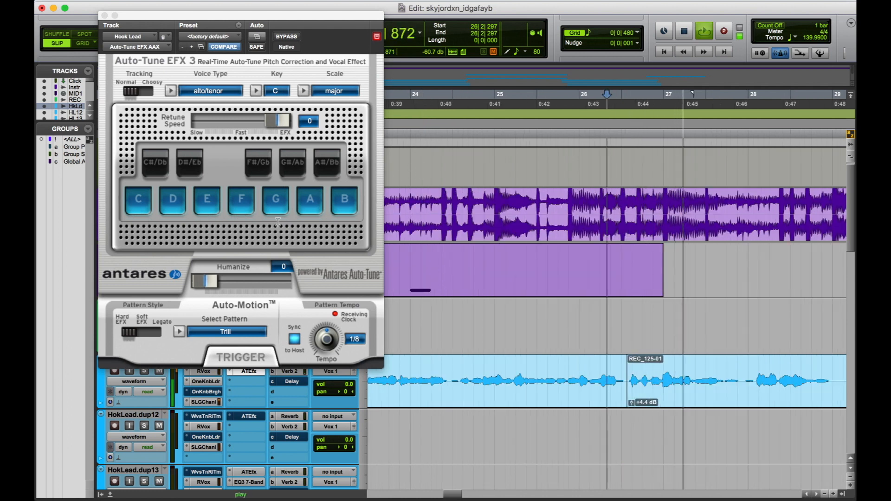
left_click(325, 219)
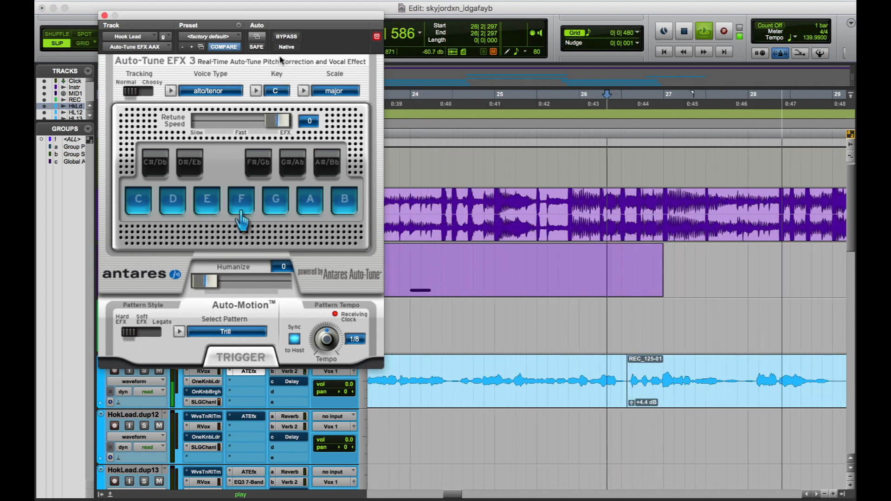
key("super+bracketleft")
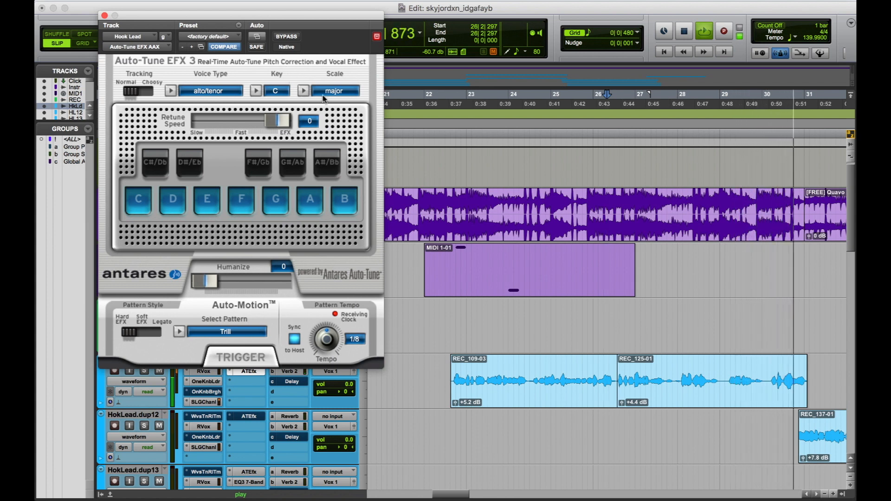
key("space")
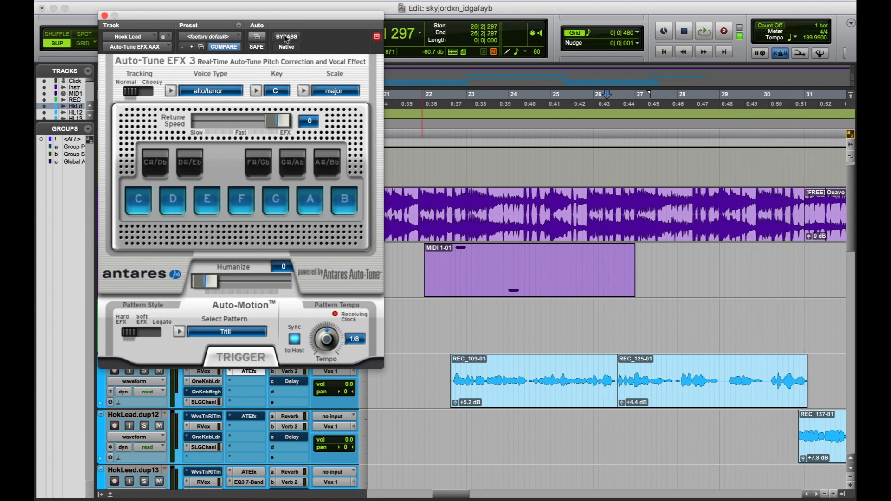
Compare the Hook Lead vocal from bar 26 with Auto-Tune EFX bypassed and active
key("space")
key("super+bracketright")
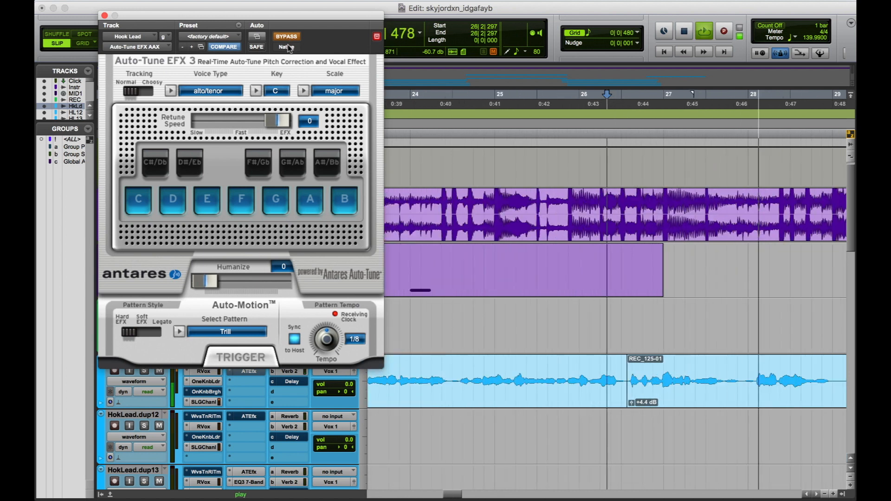
key("super+bracketleft")
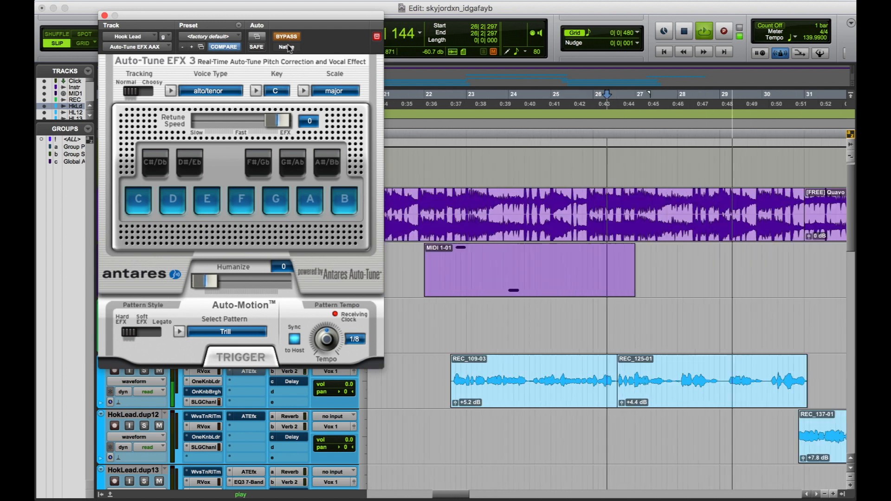
key("space")
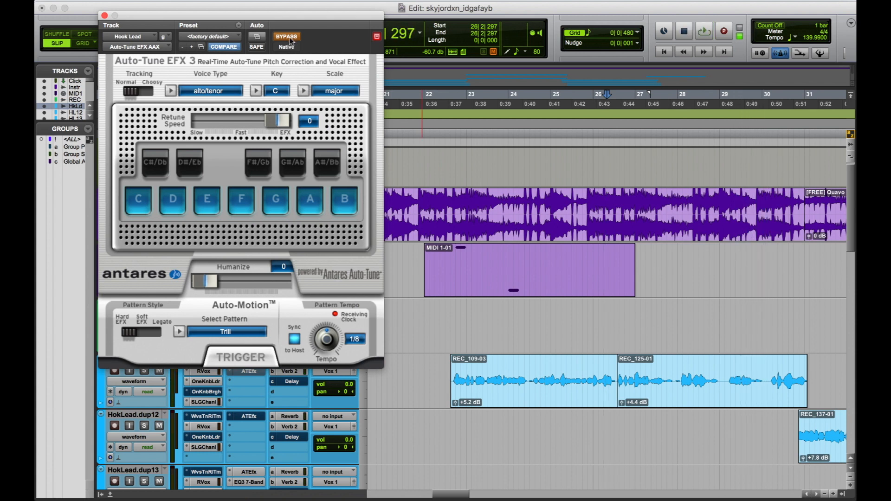
key("space")
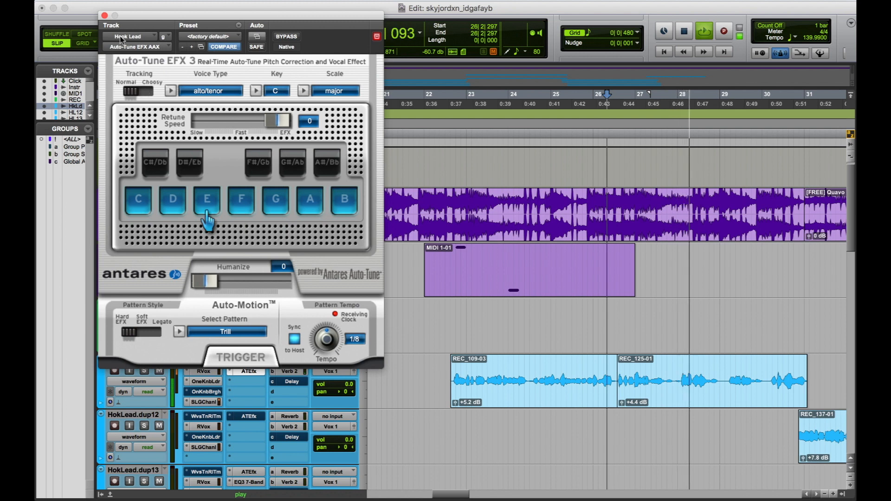
key("r")
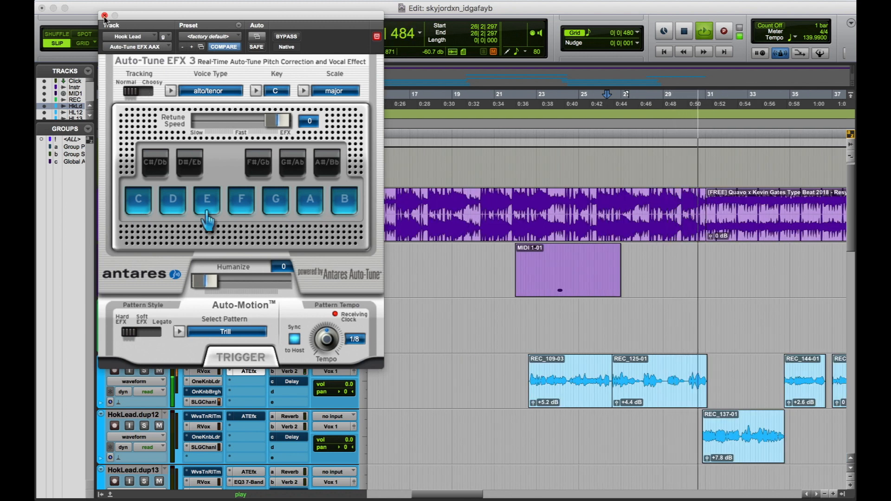
Bypass the newly added Auto-Tune EFX on Hook Lead, close its window and stop playback
left_click(104, 16)
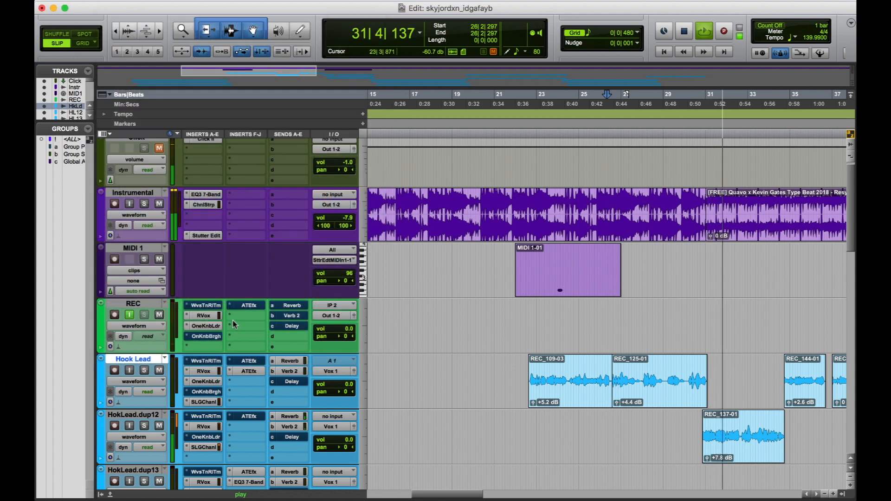
left_click(251, 372)
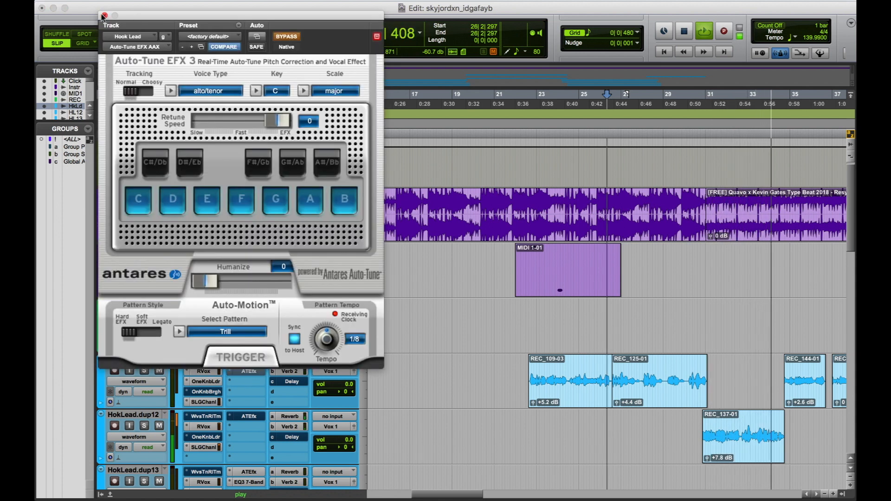
key("super+w")
key("space")
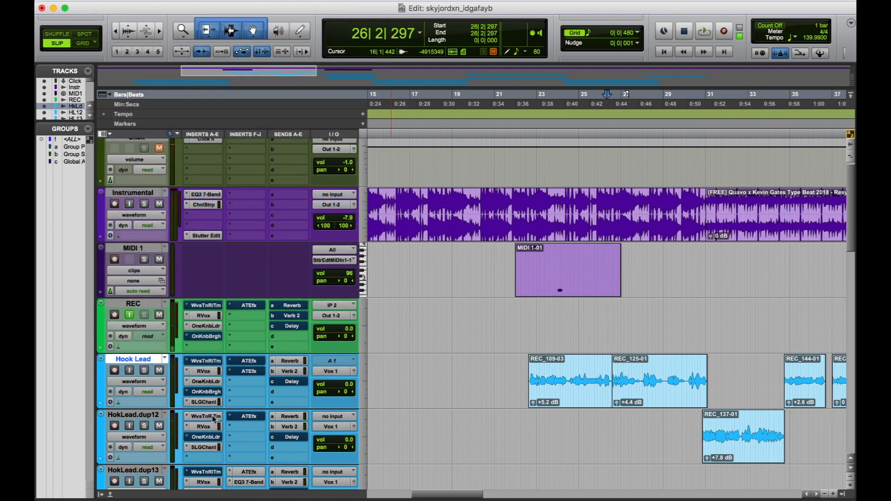
Play the hook from bar 30 and open Waves Tune Real-Time on the HokLead.dup12 track
left_click(696, 133)
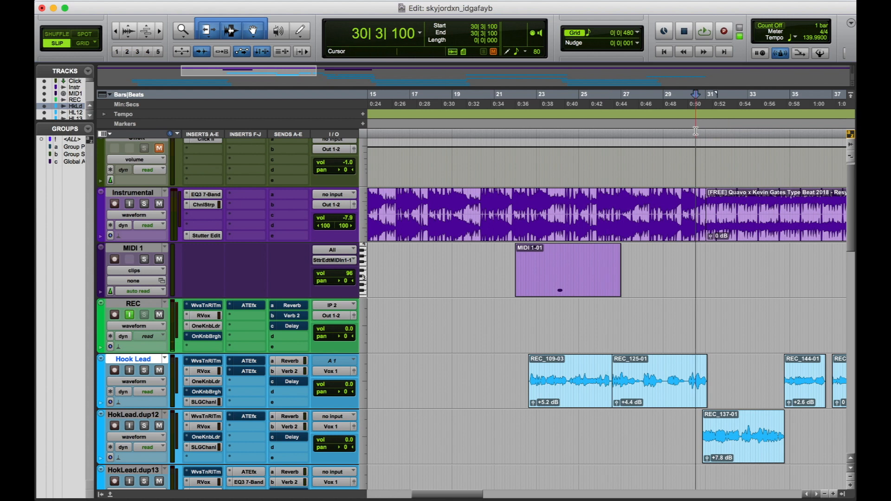
key("space")
key("super+bracketright")
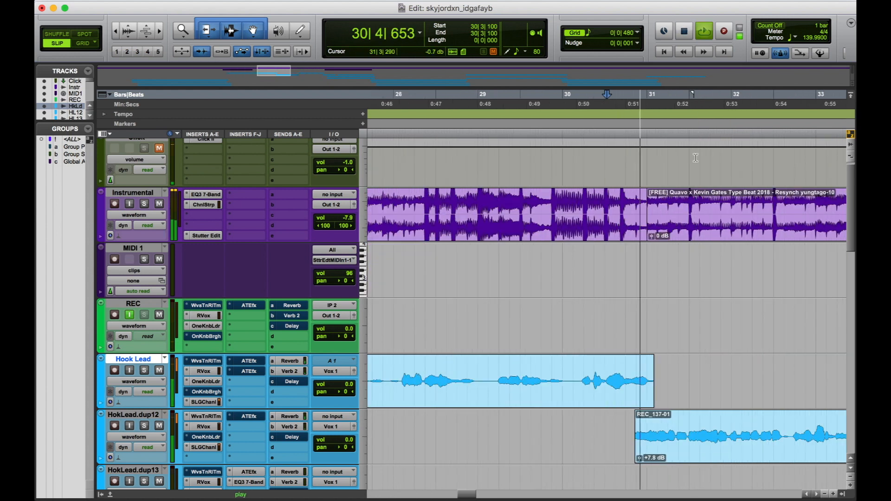
left_click(205, 416)
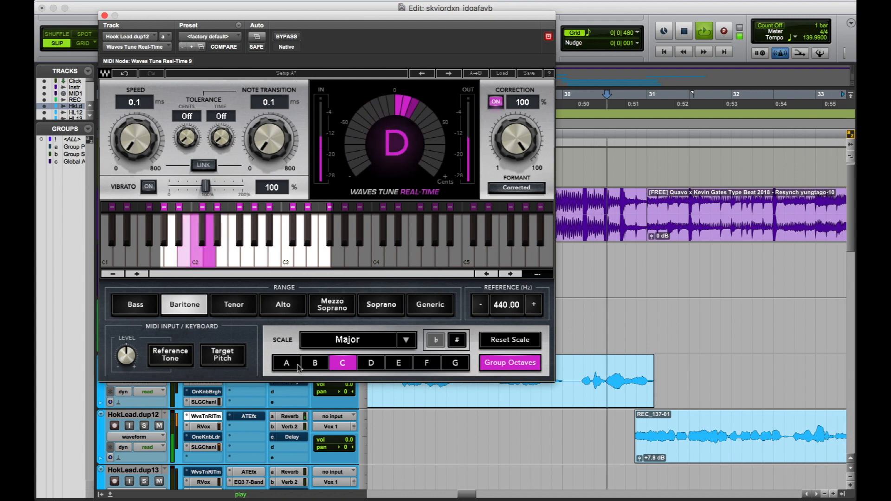
Try a lower Waves Tune Real-Time correction of 71% on HokLead.dup12 during playback, then restore it to 100%
key("space")
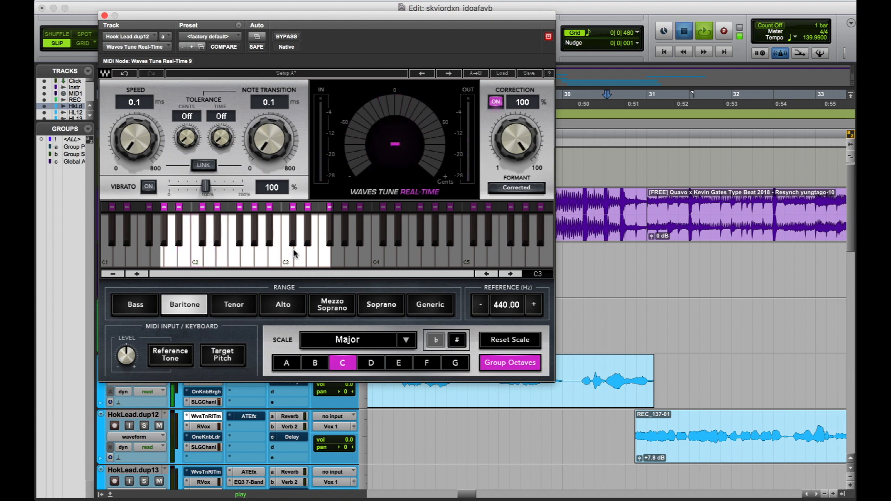
key("space")
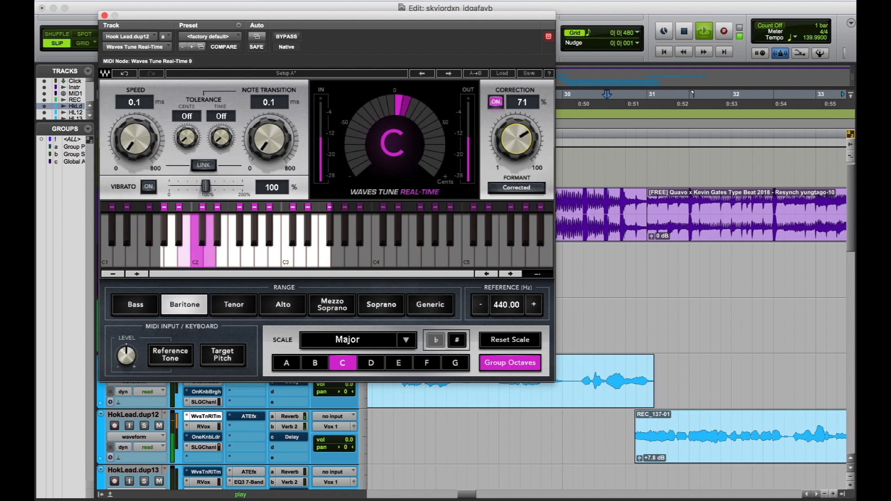
key("super+bracketleft")
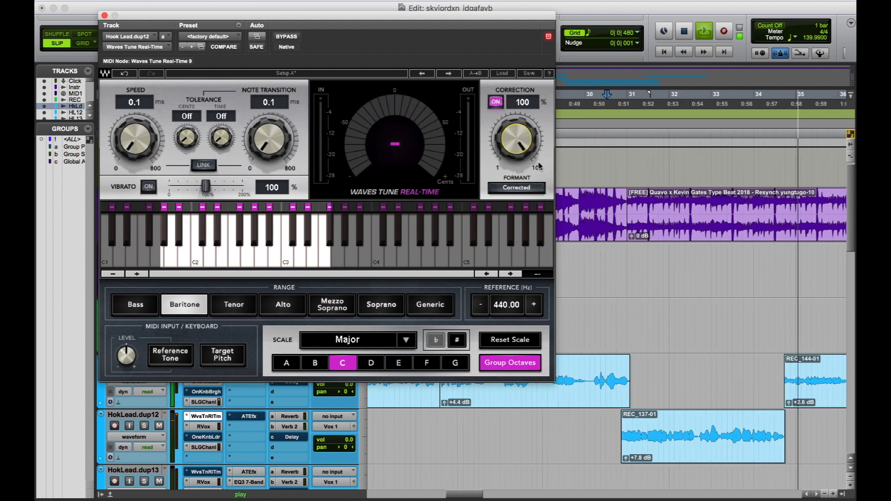
Compare the HokLead.dup12 vocal with Waves Tune Real-Time bypassed and active during playback, and stop playback
key("super+bracketright")
key("super+bracketright")
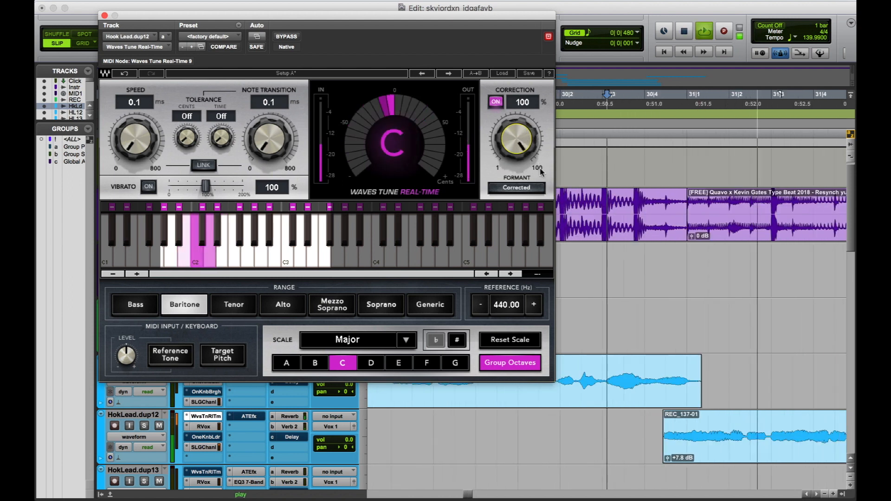
left_click(287, 37)
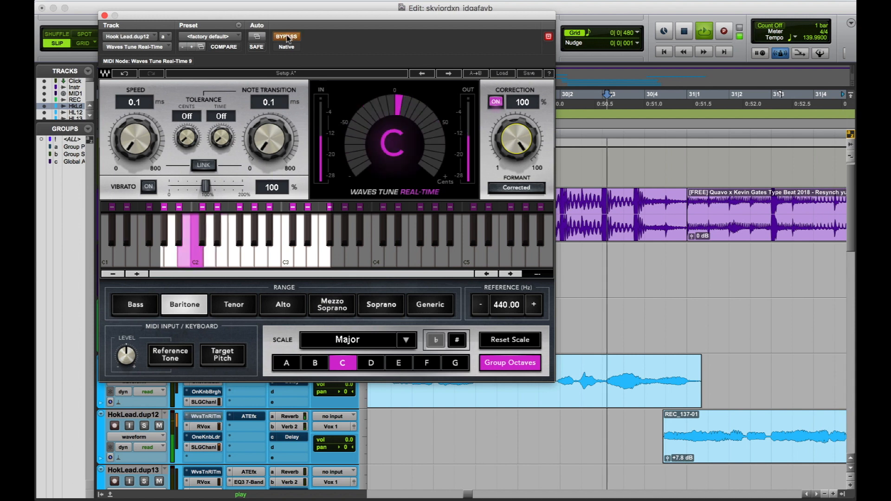
left_click(287, 37)
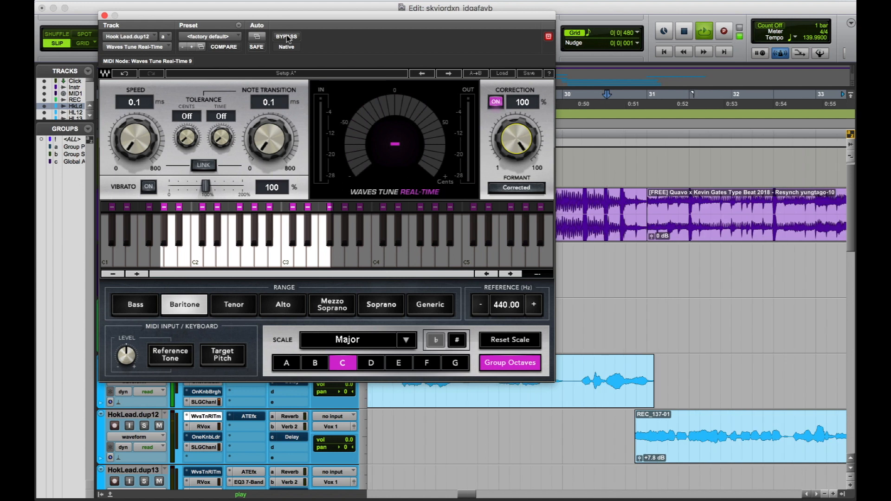
key("space")
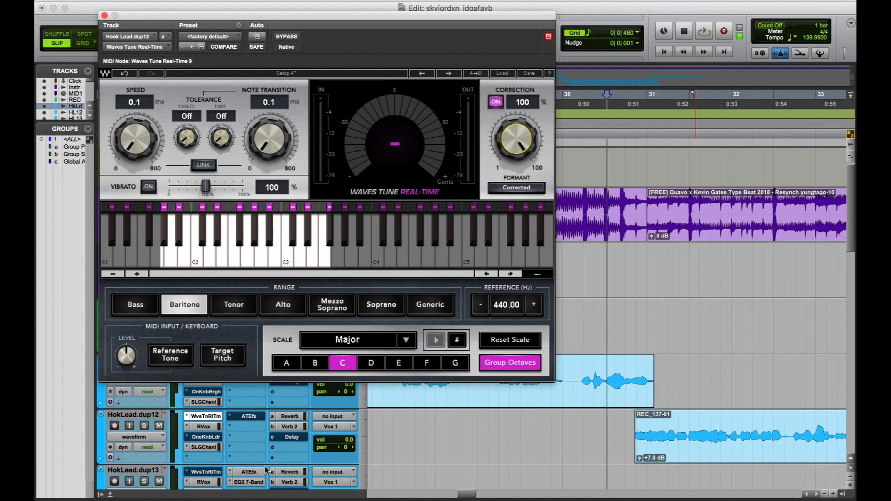
Switch HokLead.dup12 from Waves Tune Real-Time to Auto-Tune EFX by bypassing the first and activating the second, and close the Waves window
left_click(216, 417, "super")
left_click(244, 417, "super")
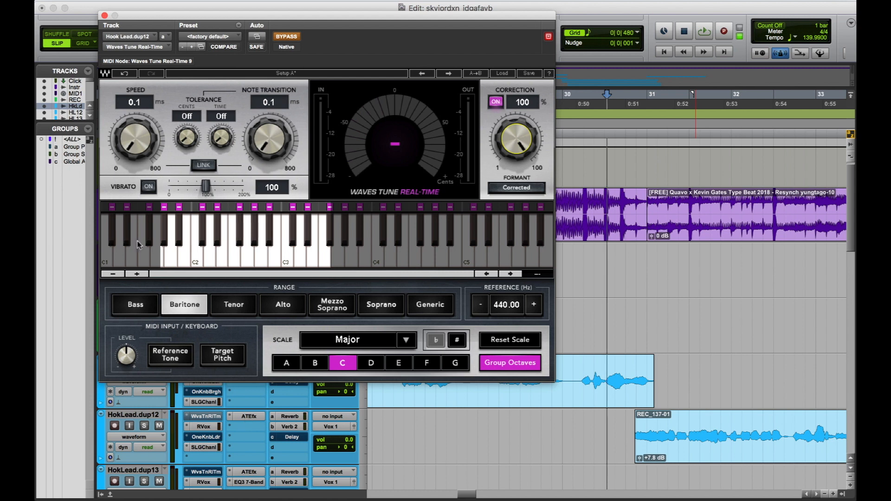
left_click(104, 15)
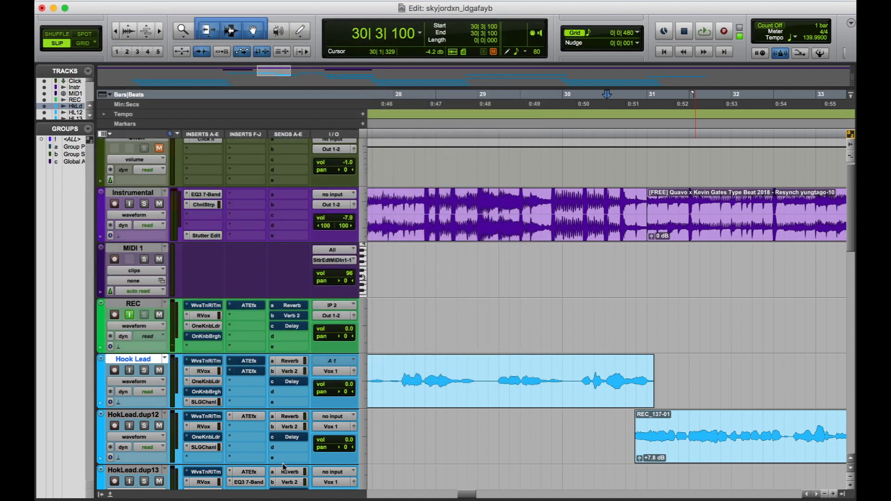
Set the Auto-Tune EFX Retune Speed on HokLead.dup12 to 0, play the vocal from bar 30, and close the plug-in window
left_click(253, 418)
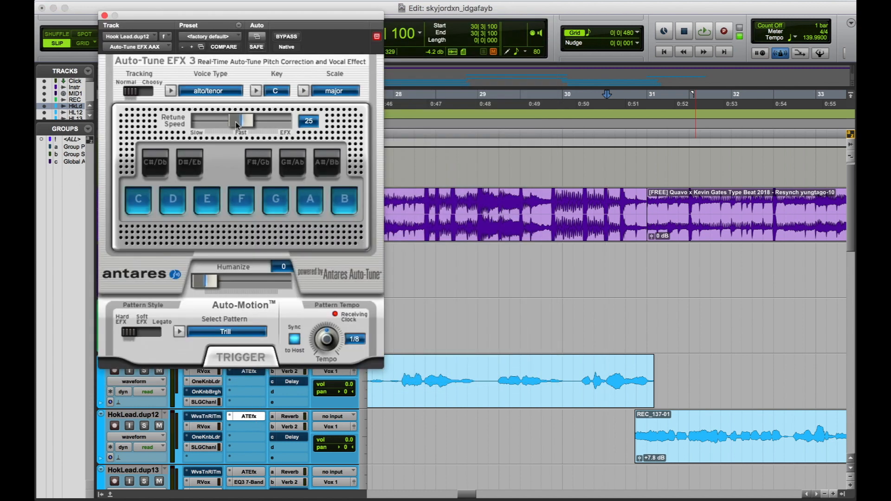
left_click_drag(236, 125, 278, 121)
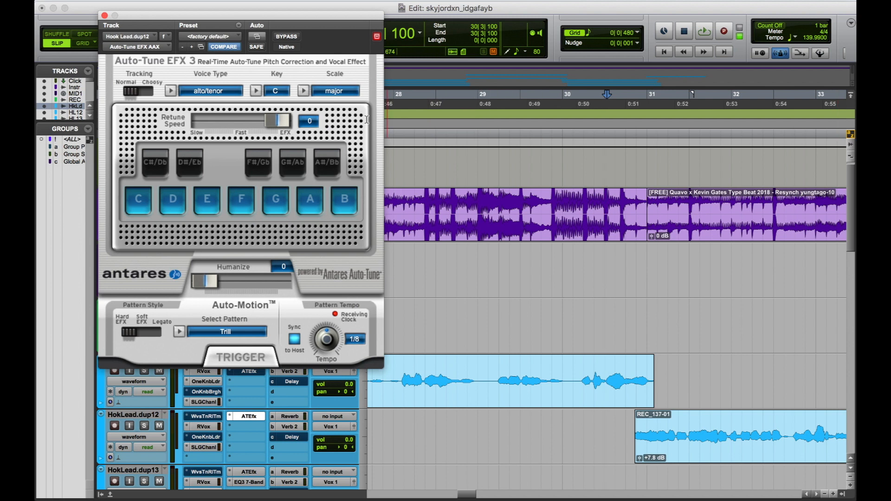
left_click(599, 142)
key("space")
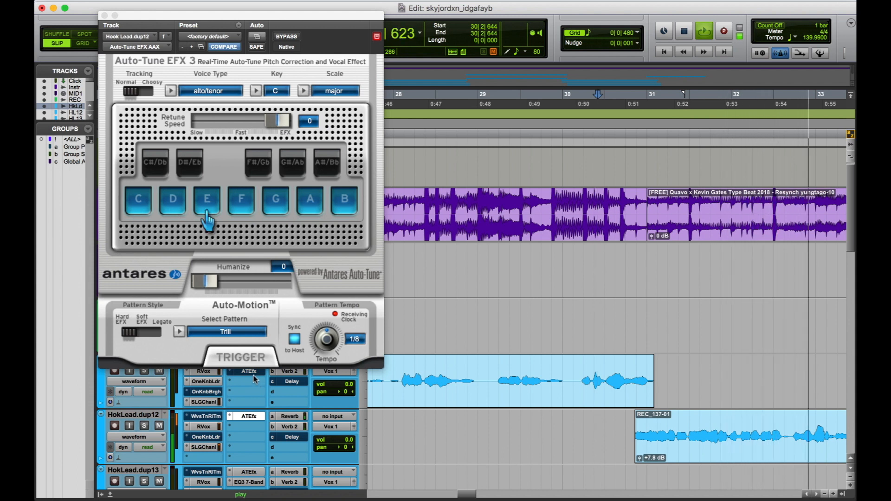
key("r")
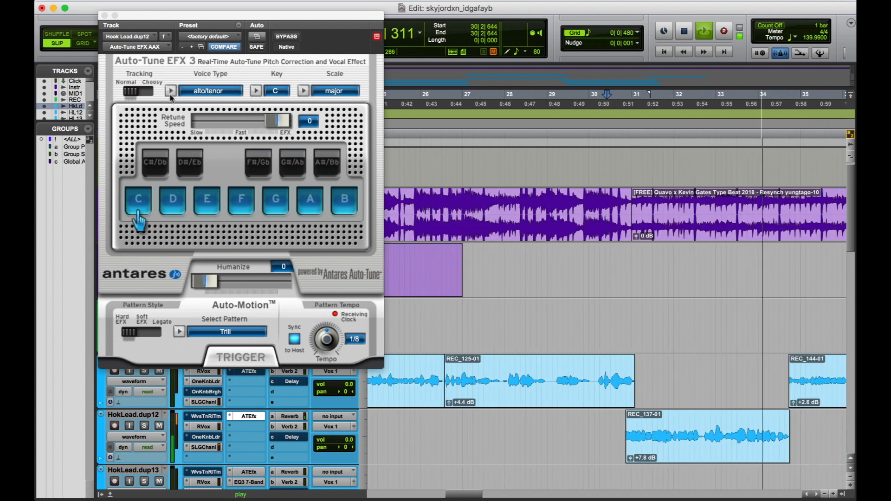
left_click(104, 17)
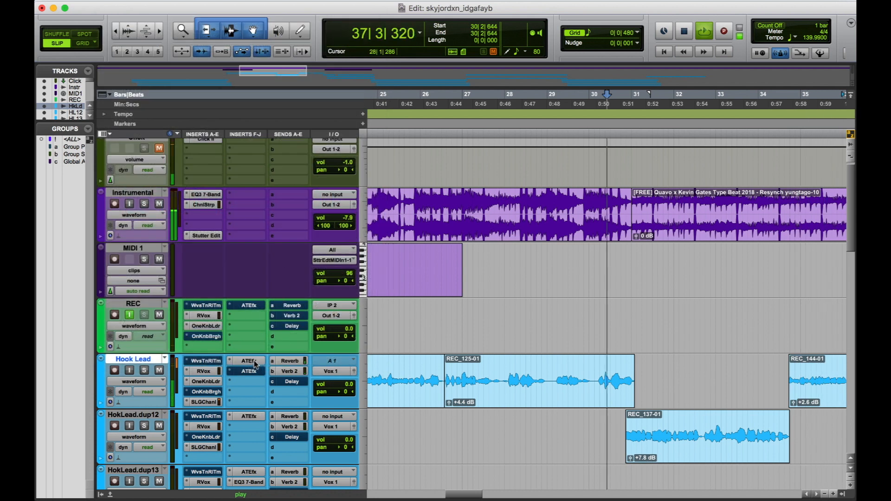
Examine the hook vocal clips on Hook Lead and HokLead.dup12 along the timeline during playback, and stop playback
key("r")
key("r")
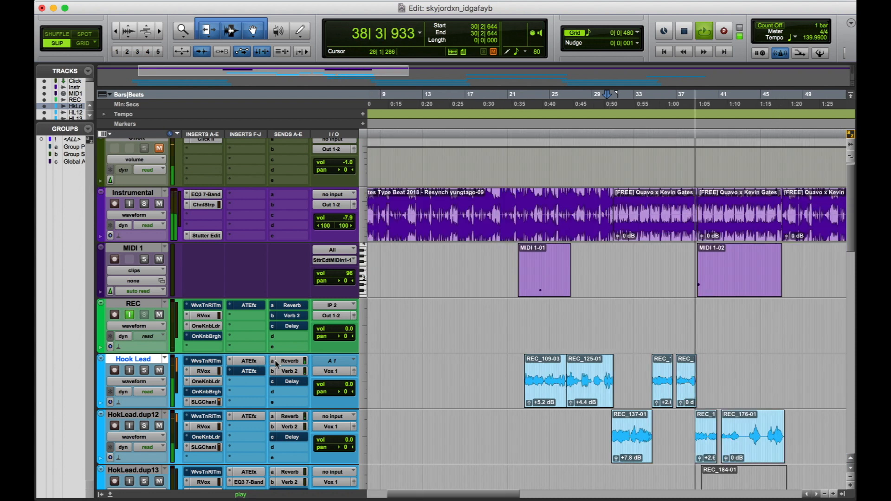
key("t")
key("t")
key("t")
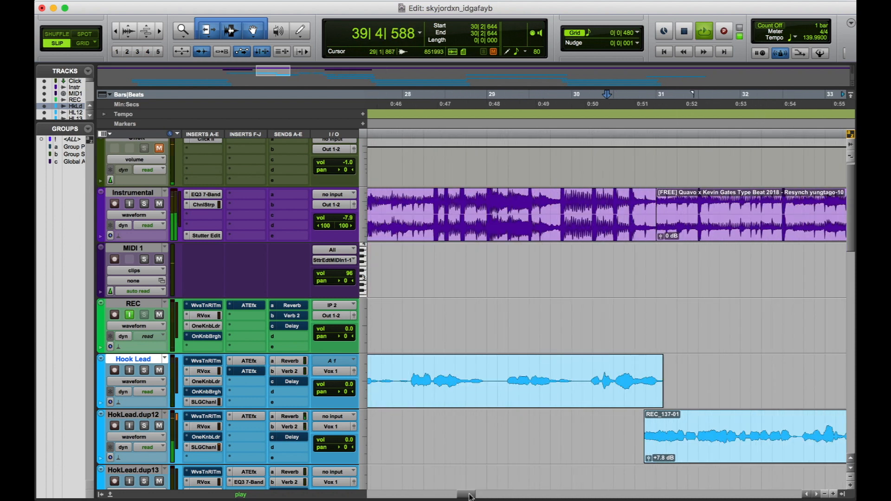
left_click_drag(469, 496, 483, 497)
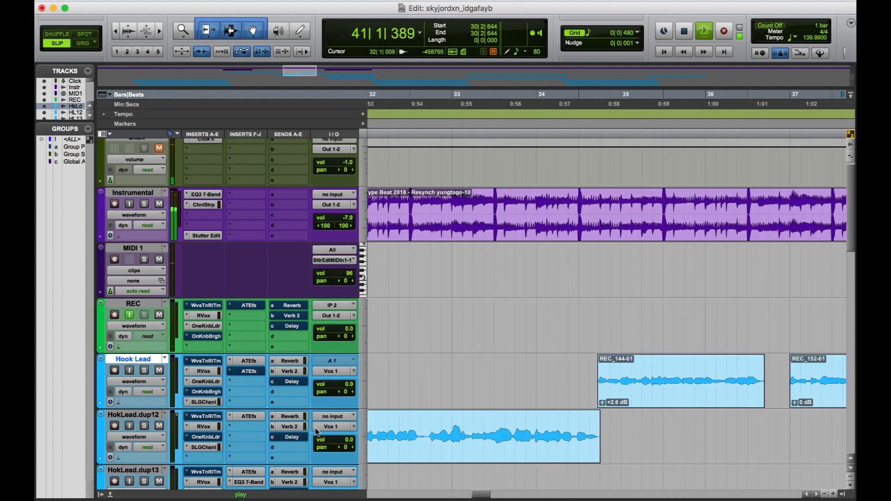
key("r")
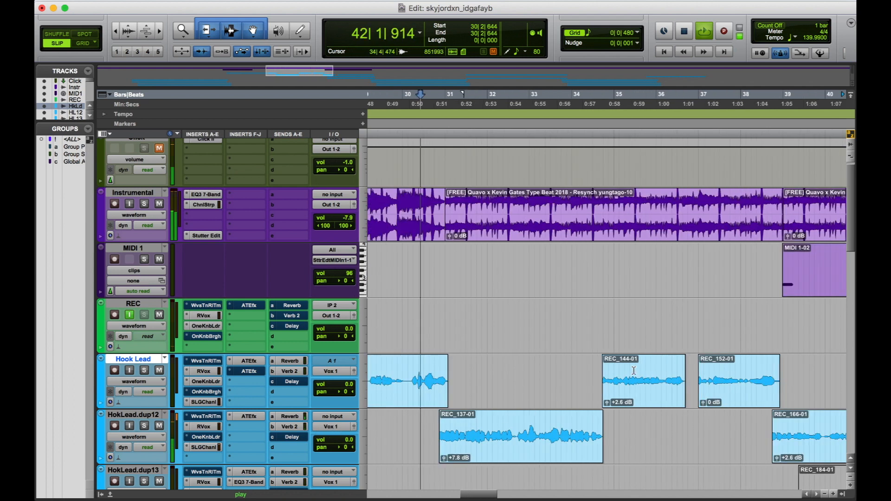
key("r")
key("r")
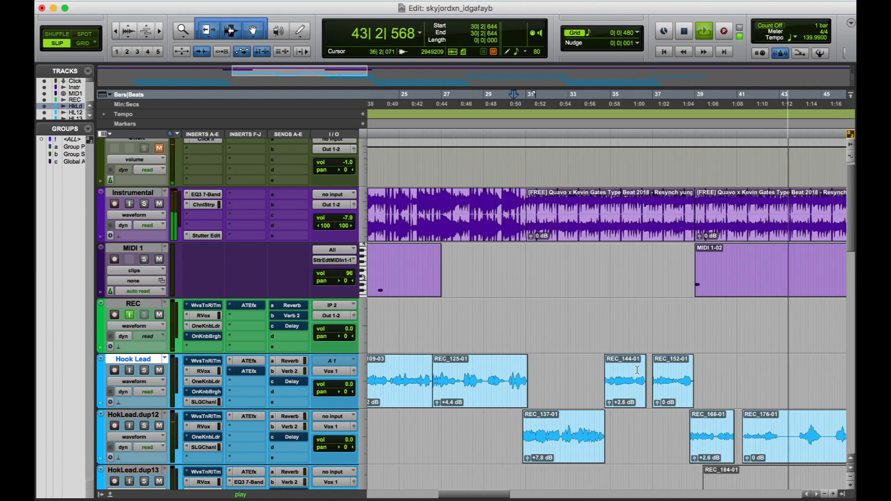
key("t")
key("t")
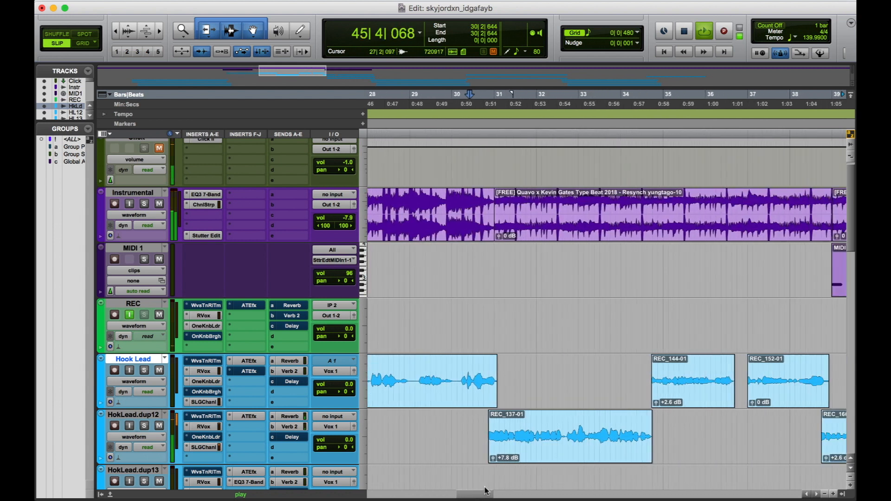
key("r")
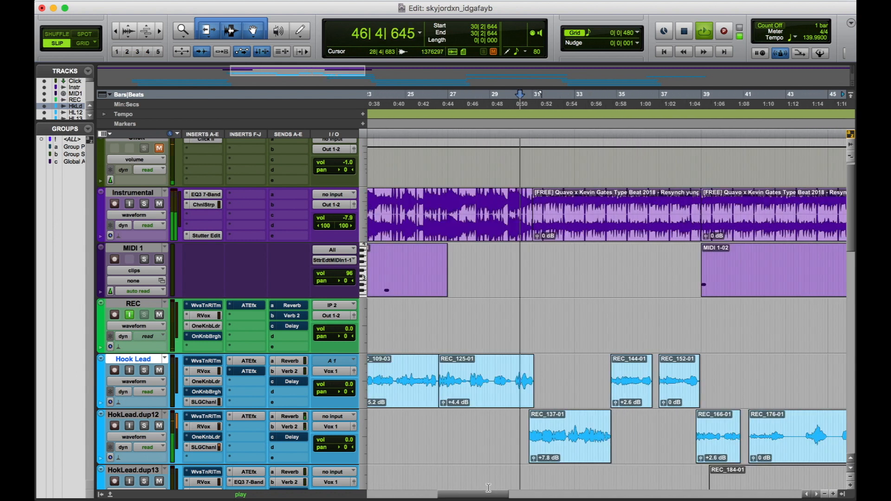
key("r")
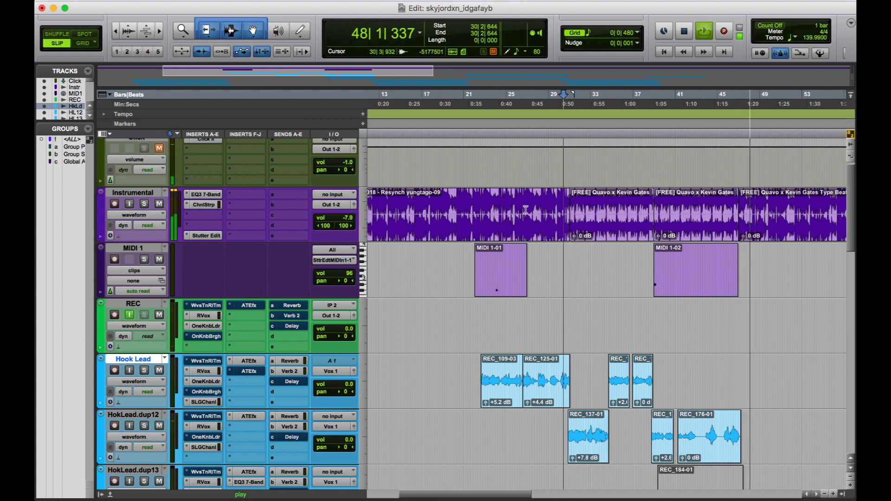
key("space")
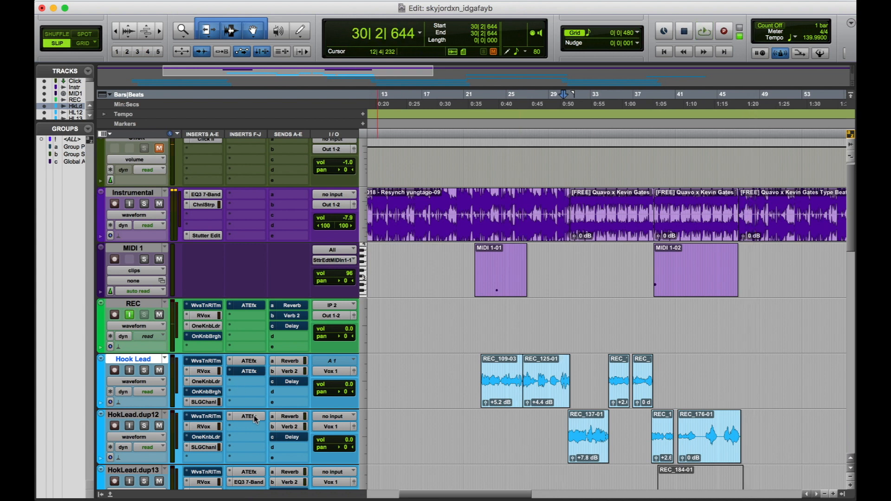
Open Waves Tune Real-Time and Auto-Tune EFX from HokLead.dup12 and arrange their windows side by side
key("super+bracketright")
key("super+bracketright")
key("super+bracketright")
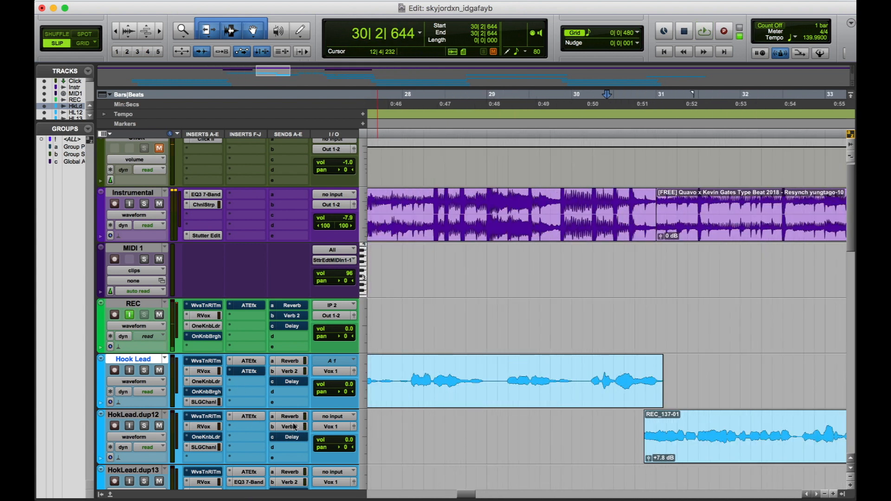
left_click(219, 421)
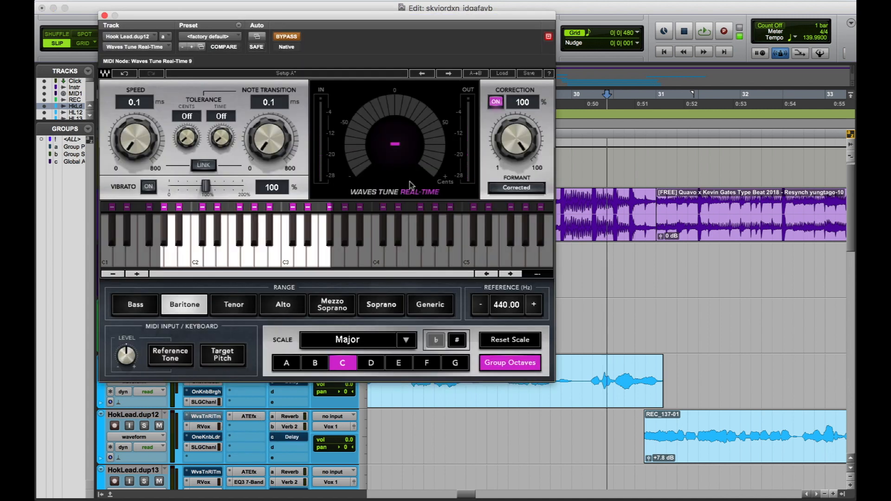
left_click(549, 37)
left_click_drag(418, 15, 369, 9)
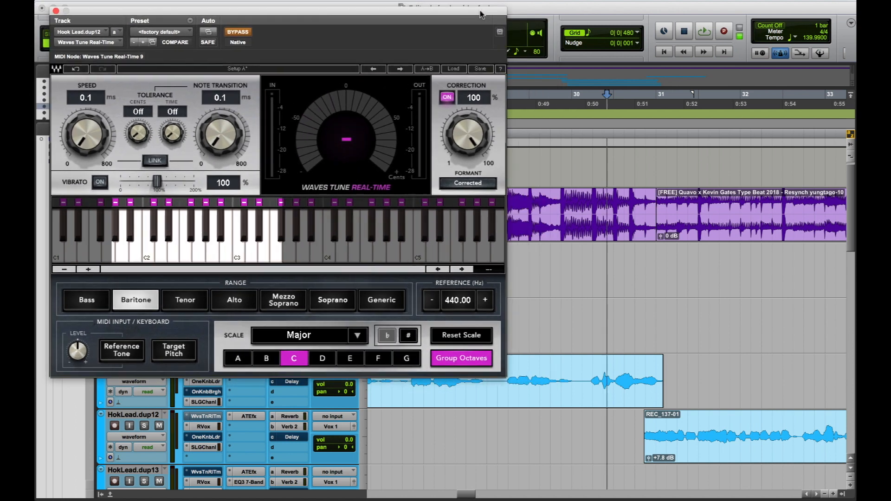
left_click(260, 417)
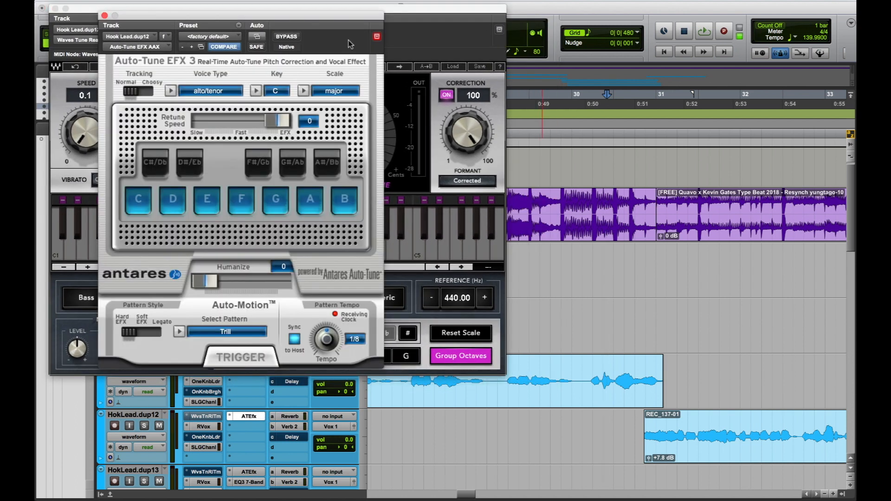
left_click_drag(363, 19, 783, 84)
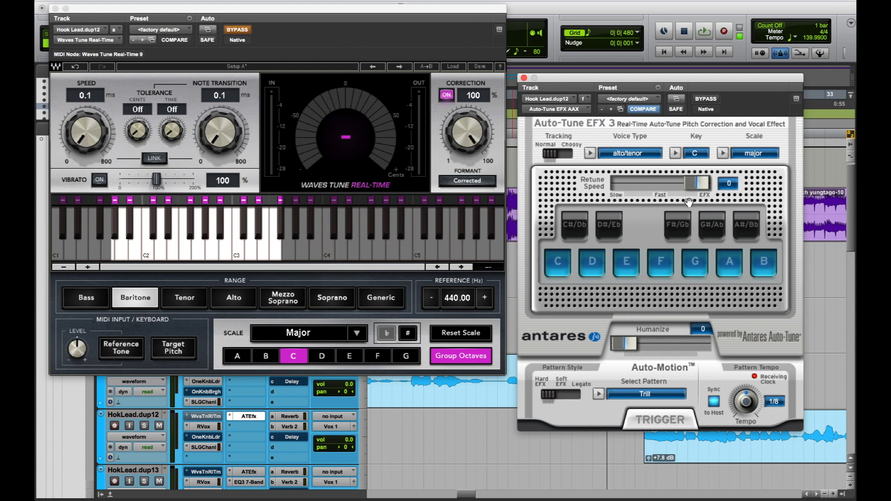
Compare Auto-Tune EFX's Retune Speed control with the Speed, Note Transition and Correction controls in Waves Tune Real-Time
left_click_drag(695, 188, 714, 194)
mouse_move(477, 139)
left_mouse_down()
mouse_move(477, 158)
mouse_move(468, 132)
left_mouse_up()
left_click_drag(691, 186, 694, 188)
left_click_drag(93, 136, 92, 153)
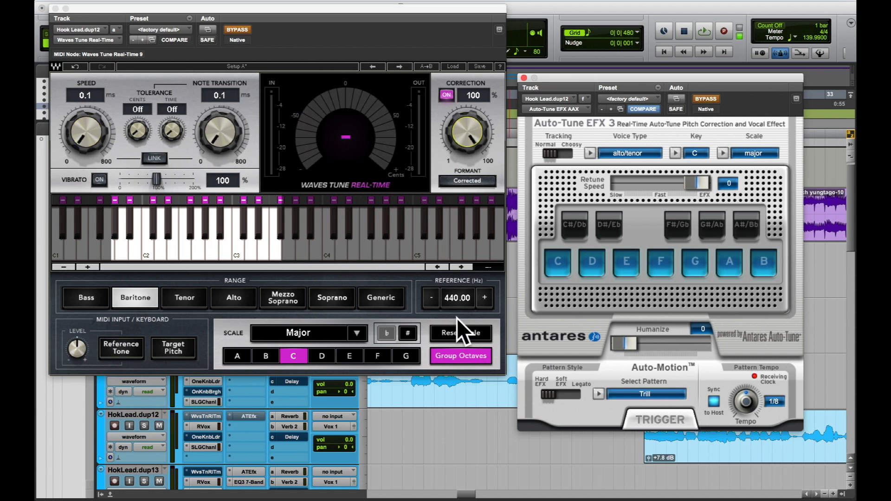
left_click(95, 139)
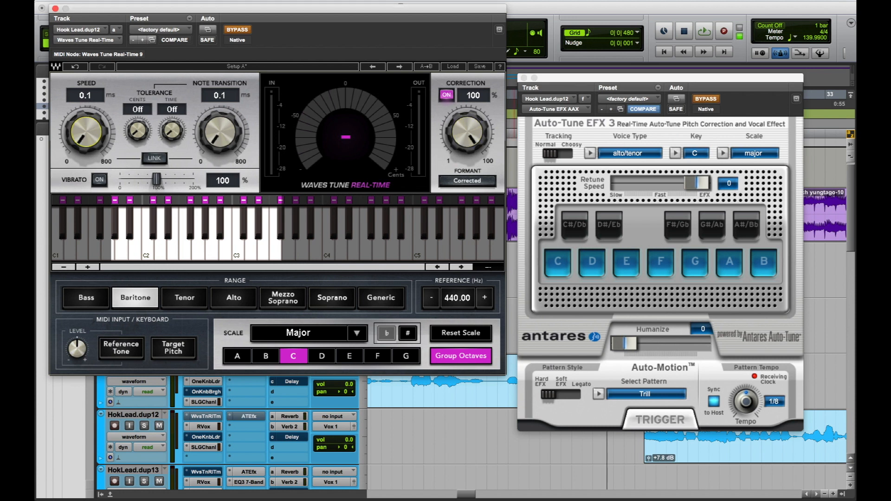
left_click(219, 123)
left_click(481, 143)
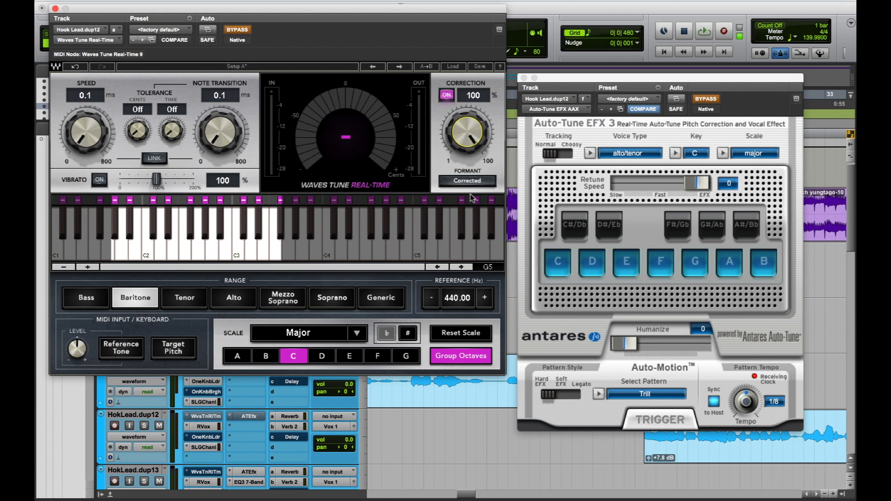
left_click(447, 95)
Compare Auto-Tune EFX's Voice Type, Key and Scale options with the range and scale options in Waves Tune Real-Time
left_click(605, 155)
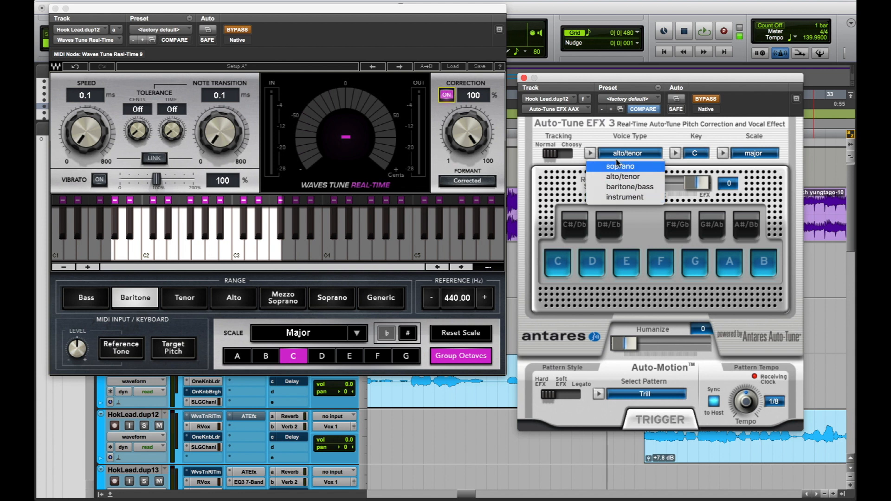
left_click(261, 297)
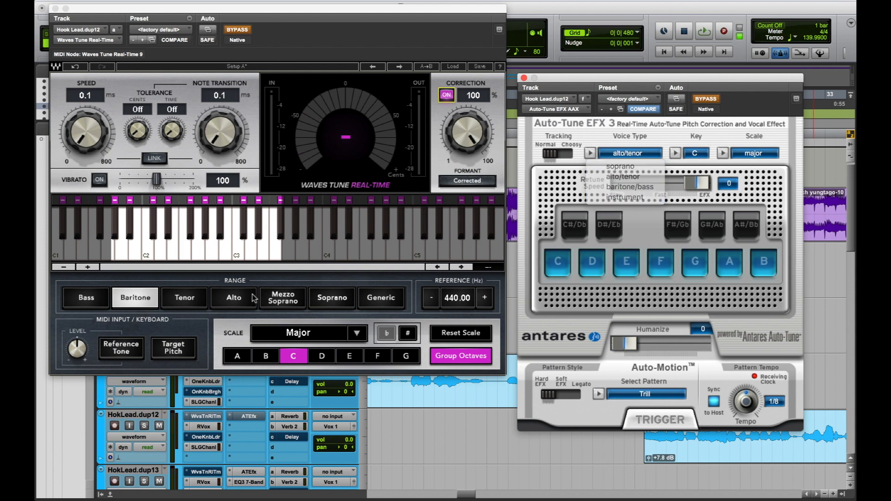
left_click(687, 153)
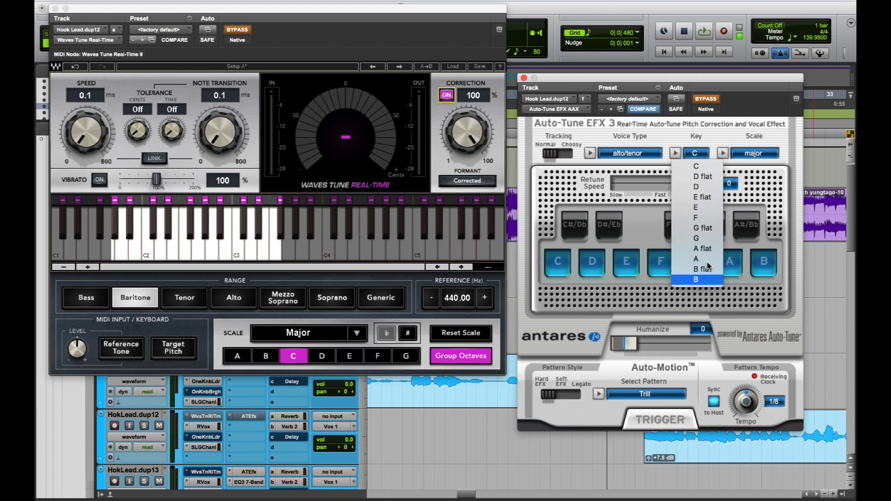
left_click(751, 155)
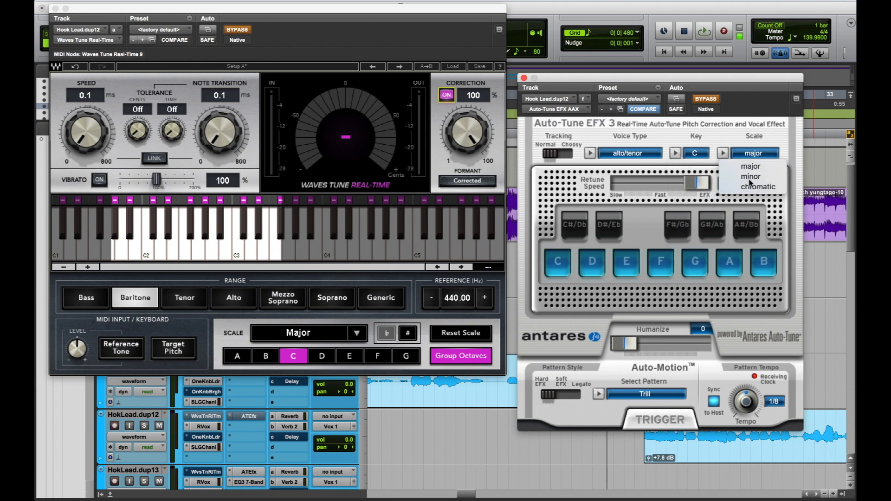
left_click(730, 141)
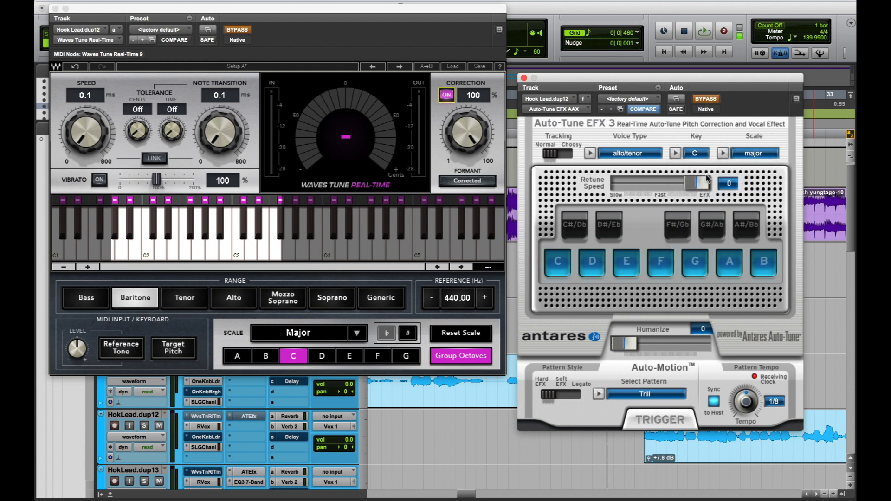
left_click(334, 327)
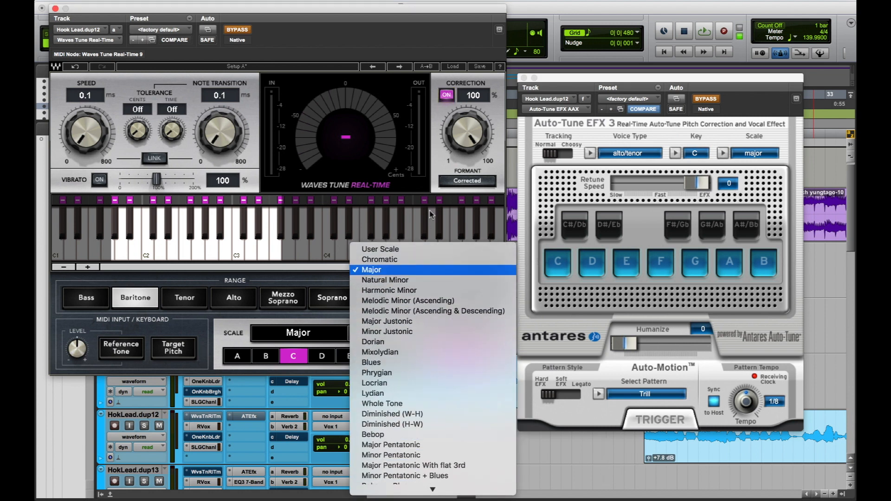
left_click(691, 157)
left_click(762, 154)
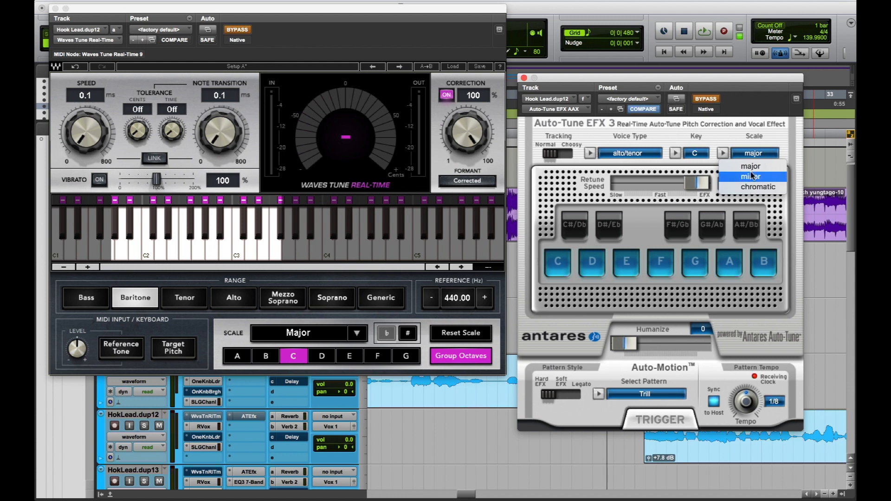
left_click(770, 203)
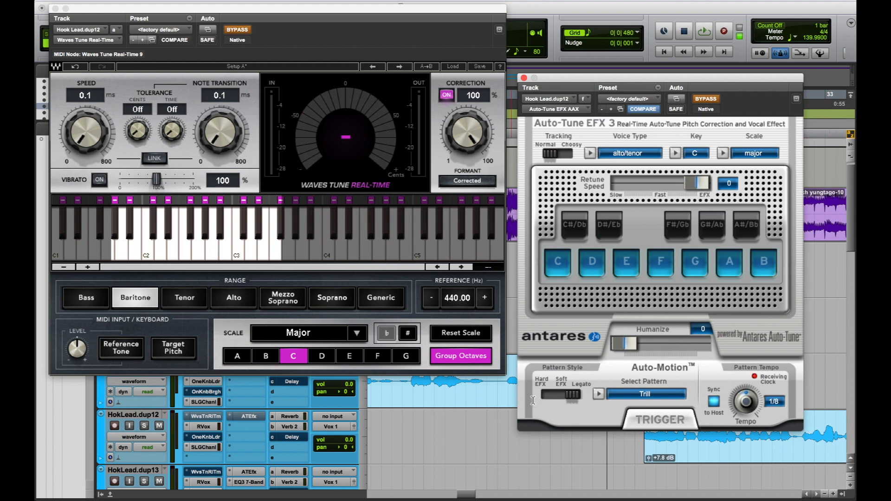
Examine the Auto-Motion patterns available in Auto-Tune EFX without choosing another pattern
left_click(626, 395)
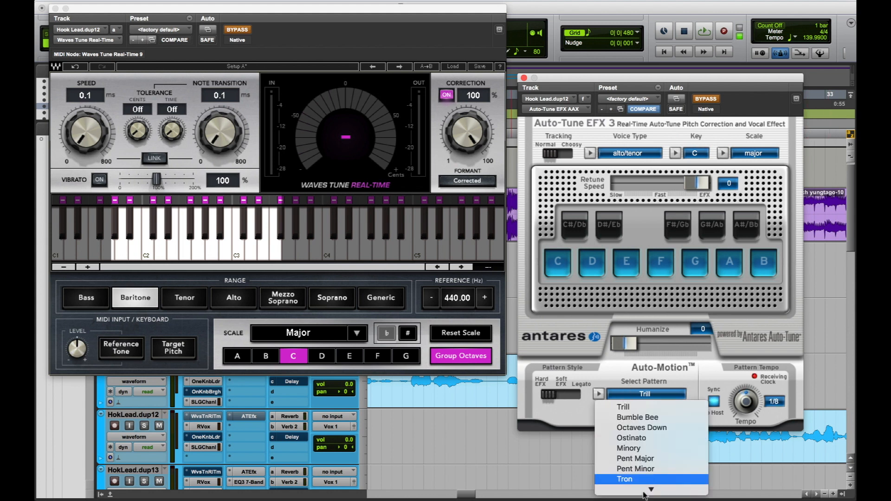
mouse_move(646, 487)
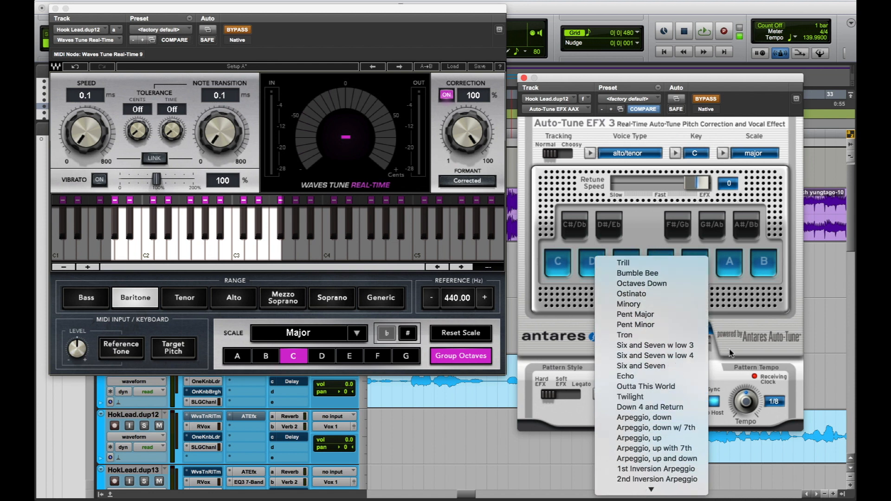
key("Escape")
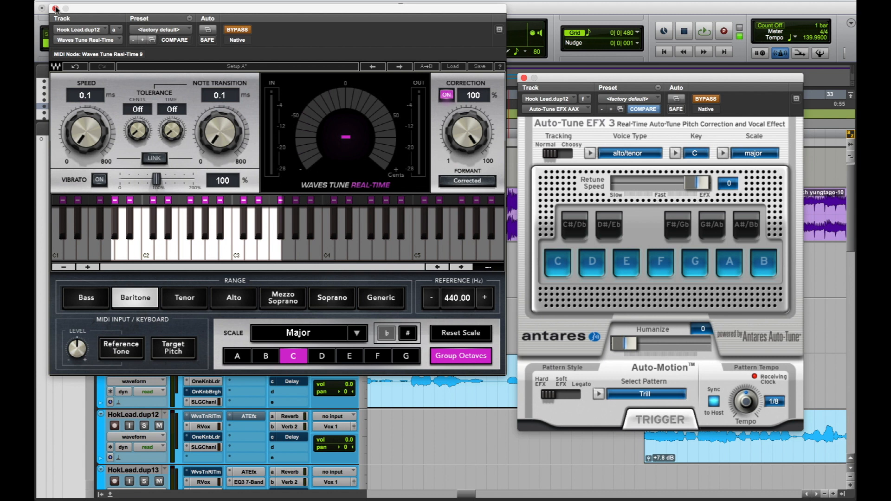
Close both plug-in windows and take Auto-Tune EFX on HokLead.dup12 out of bypass
left_click(524, 78)
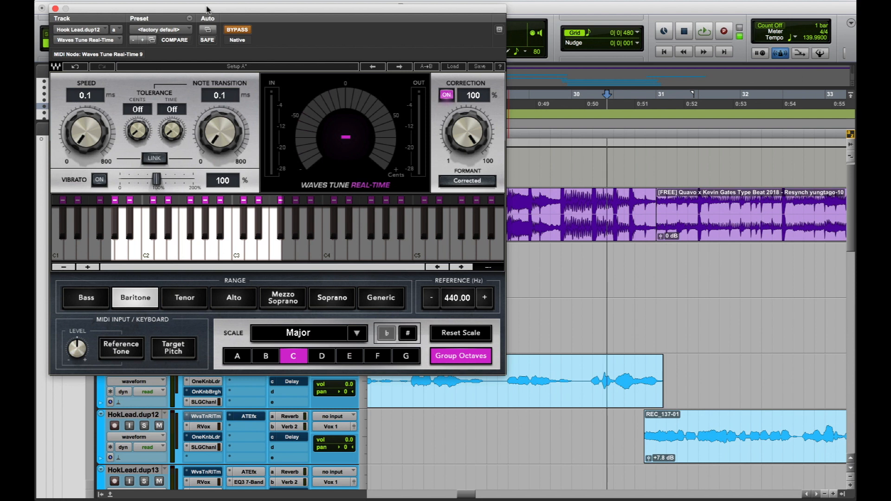
left_click(55, 9)
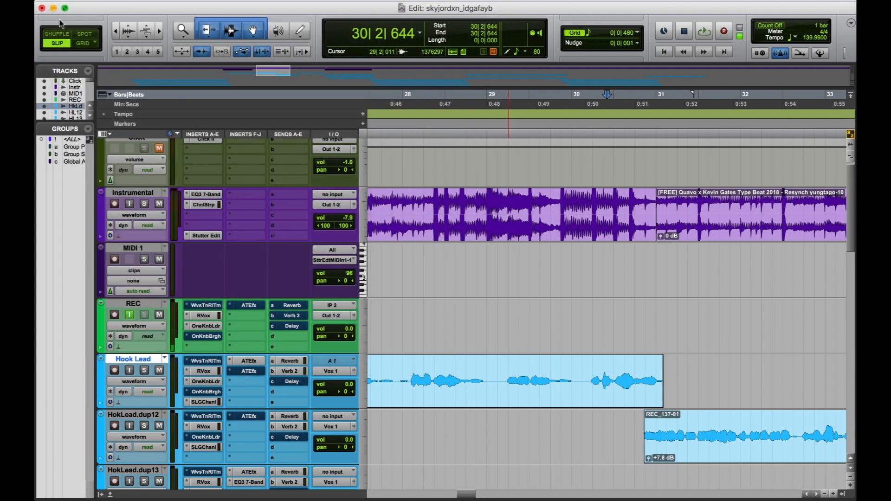
key("super+bracketleft")
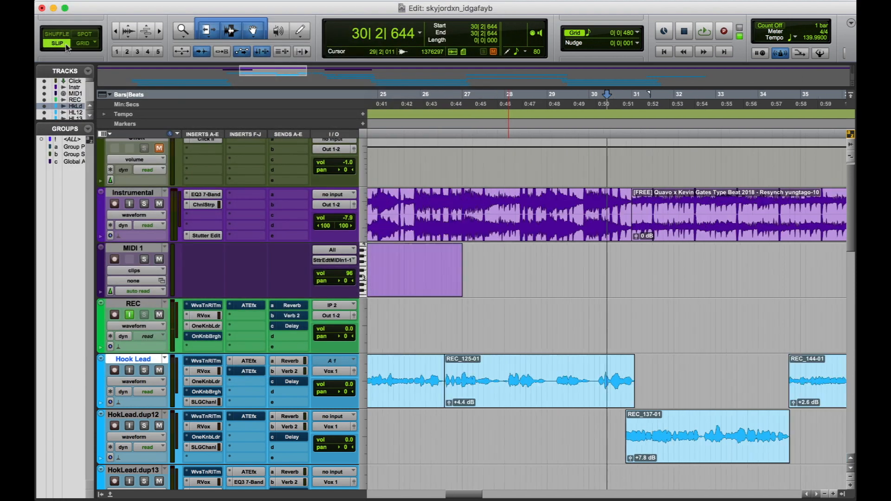
left_click(247, 416, "super")
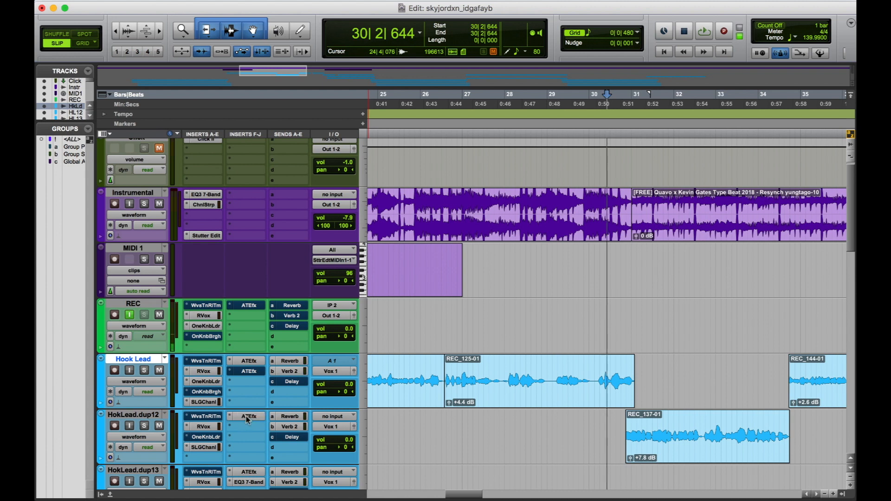
Play the hook vocals from bar 29 to hear Auto-Tune EFX across Hook Lead and HokLead.dup12
left_click(566, 134)
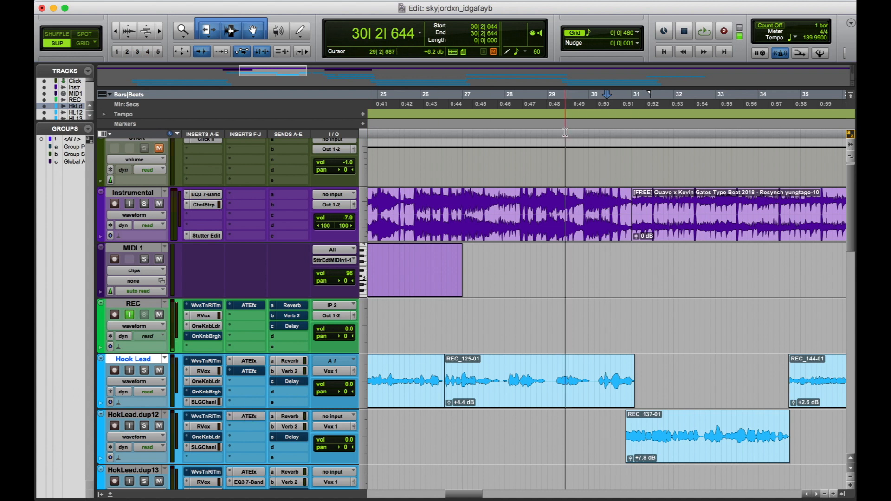
key("space")
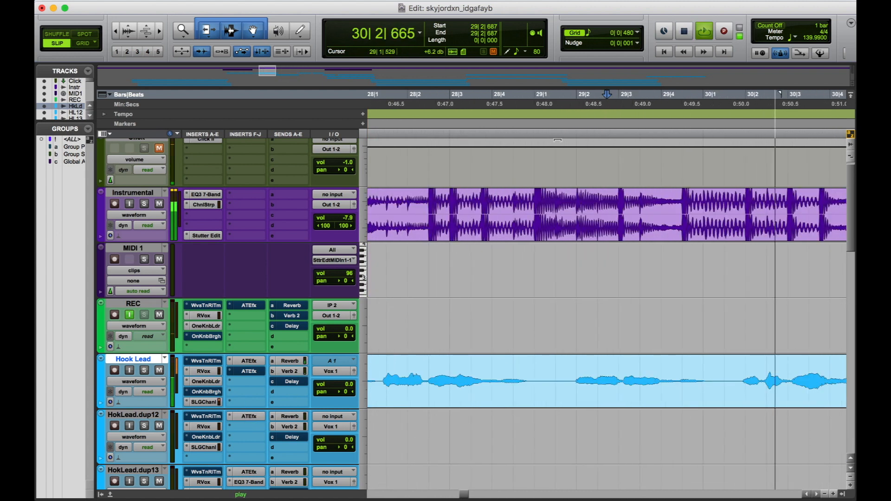
key("r")
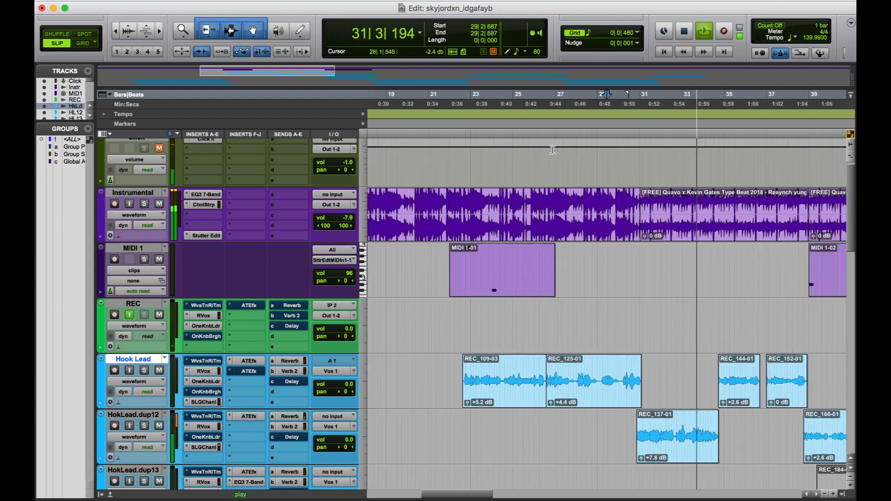
Open the Reverb send on HokLead.dup12, set its level to -1.4 dB, and stop playback
left_click(290, 417)
mouse_move(56, 226)
left_mouse_down()
mouse_move(54, 242)
mouse_move(55, 226)
left_mouse_up()
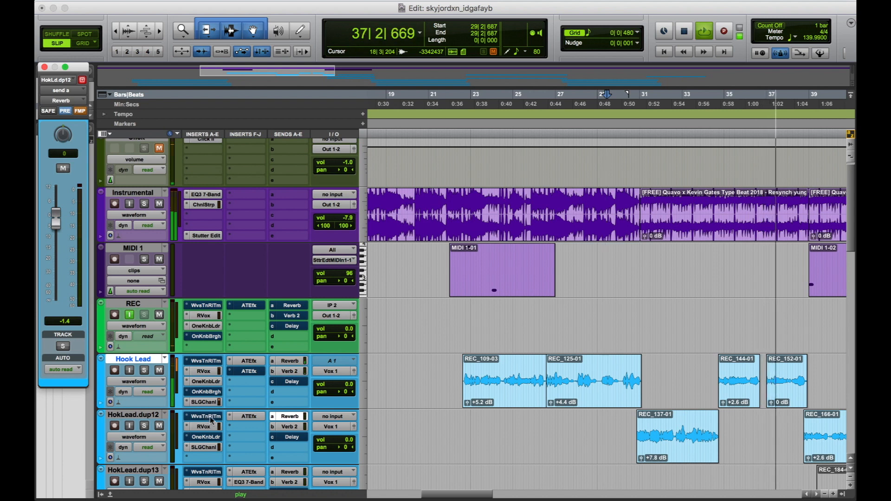
left_click_drag(215, 392, 215, 376)
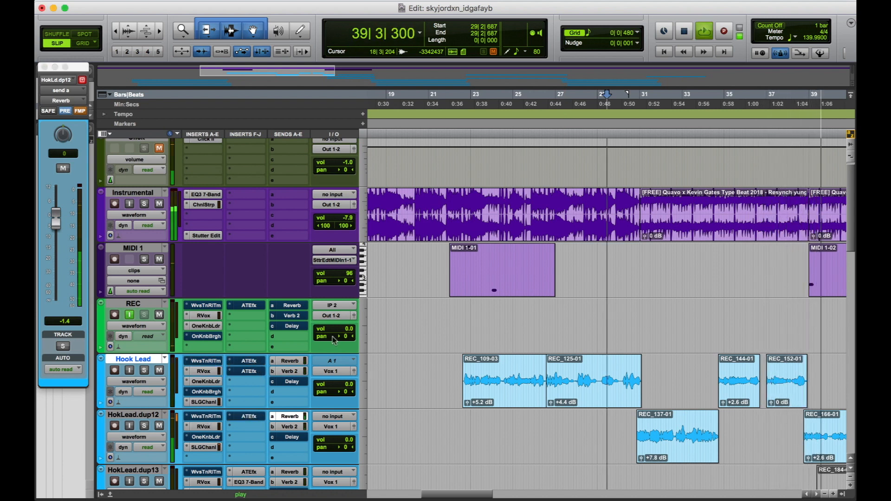
key("space")
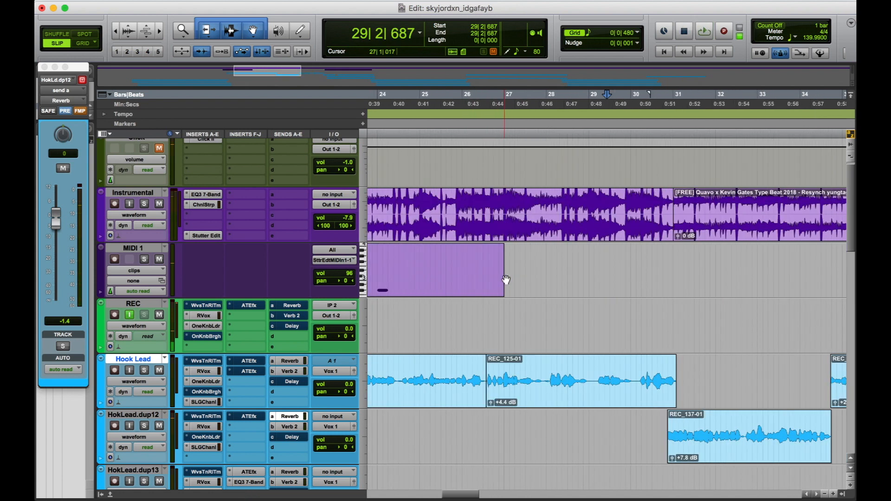
Play the hook vocals from bar 26 with Waves Tune Real-Time active in place of Auto-Tune EFX
left_click(555, 134)
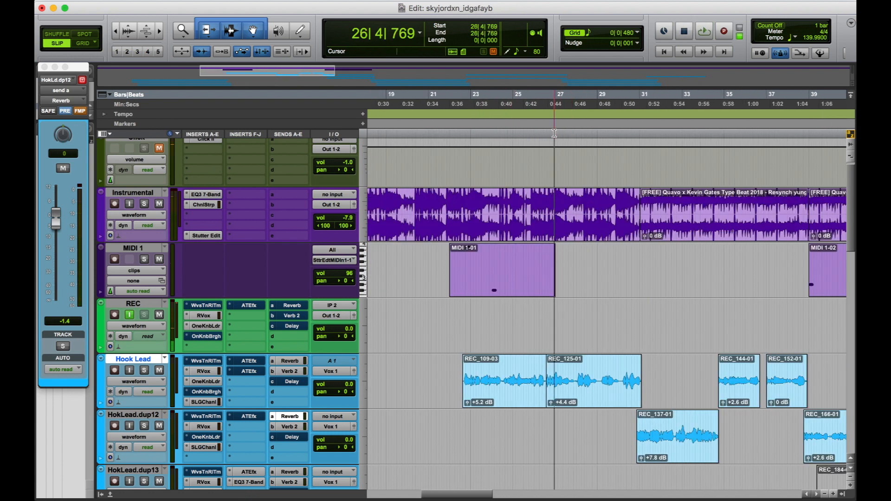
left_click(547, 135)
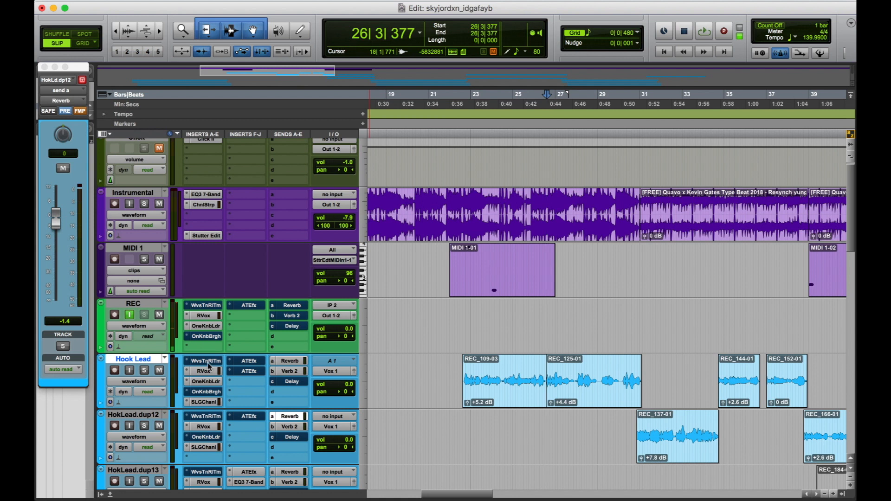
left_click(546, 135)
key("space")
key("t")
key("t")
key("r")
key("r")
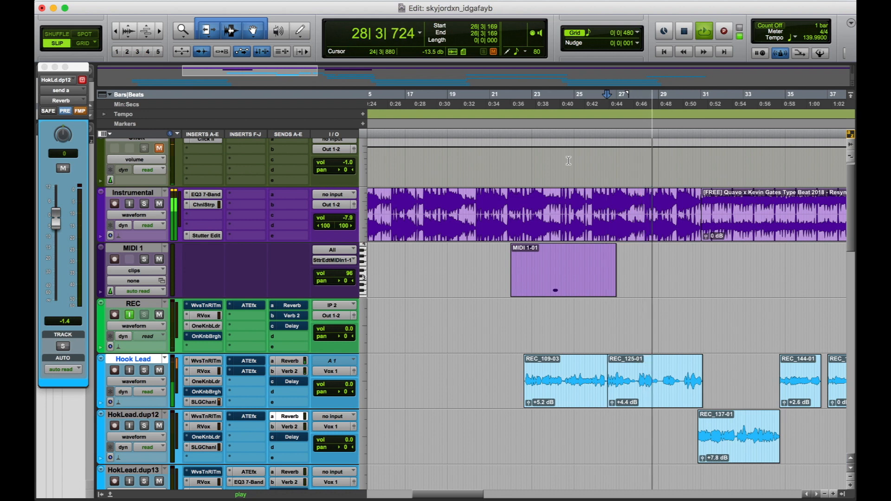
key("t")
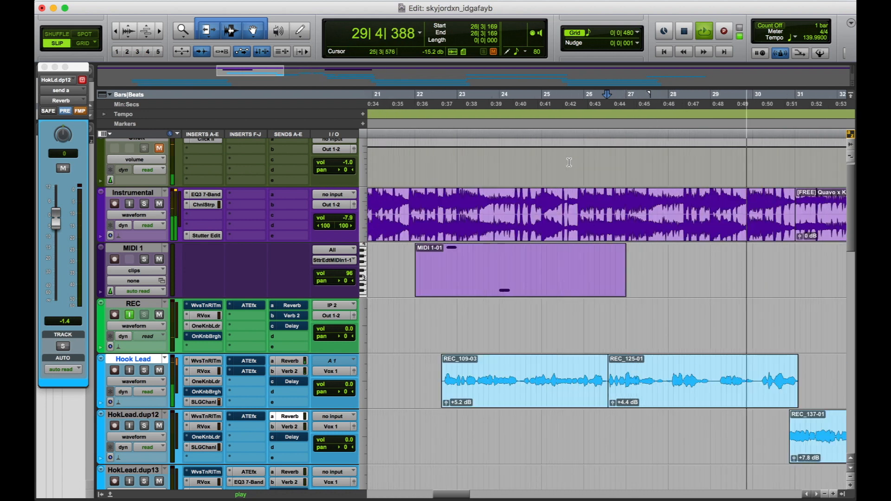
key("r")
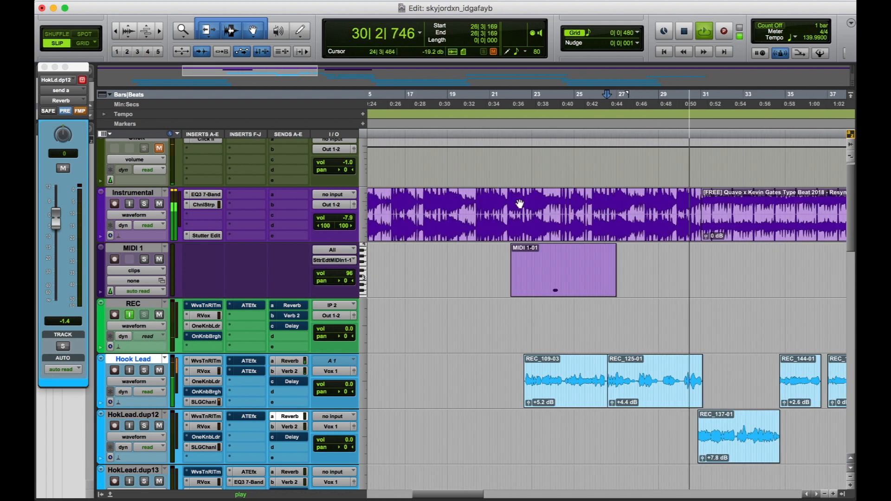
During playback, set the Waves Tune Real-Time Speed to 23.7 ms on HokLead.dup12 and 10.0 ms on Hook Lead
left_click(206, 361)
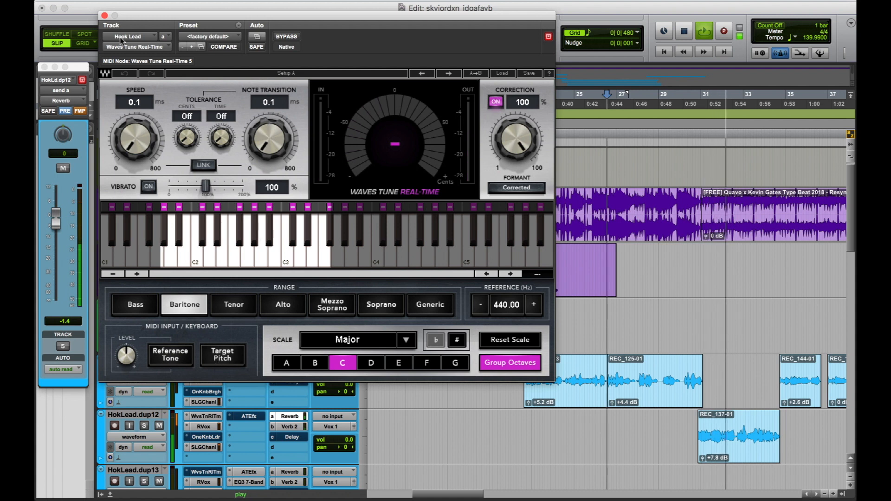
left_click(104, 16)
left_click(206, 417)
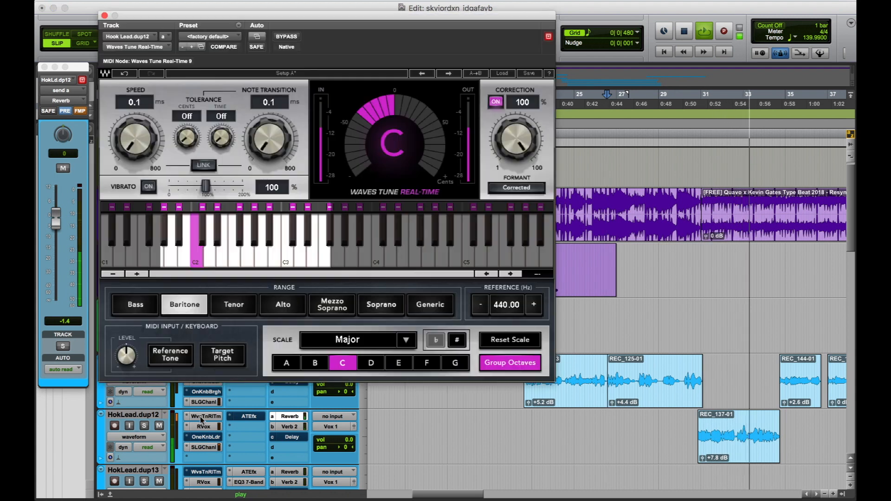
key("t")
left_click_drag(136, 139, 135, 120)
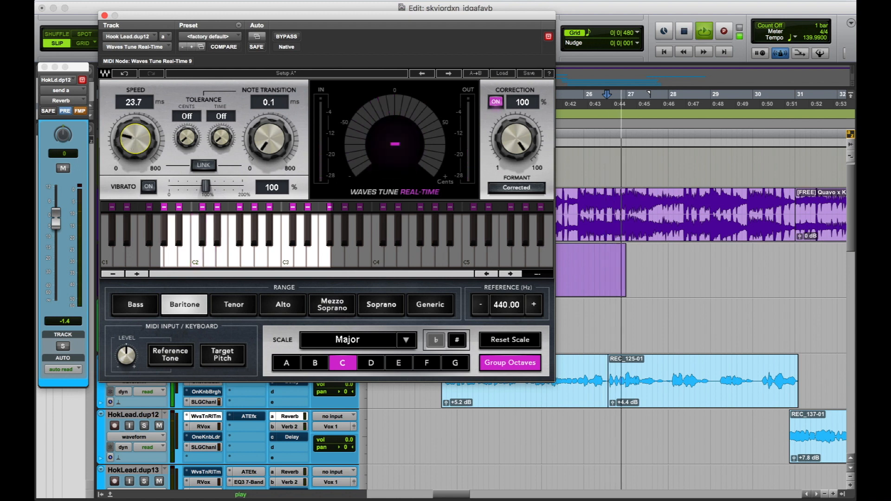
left_click(104, 15)
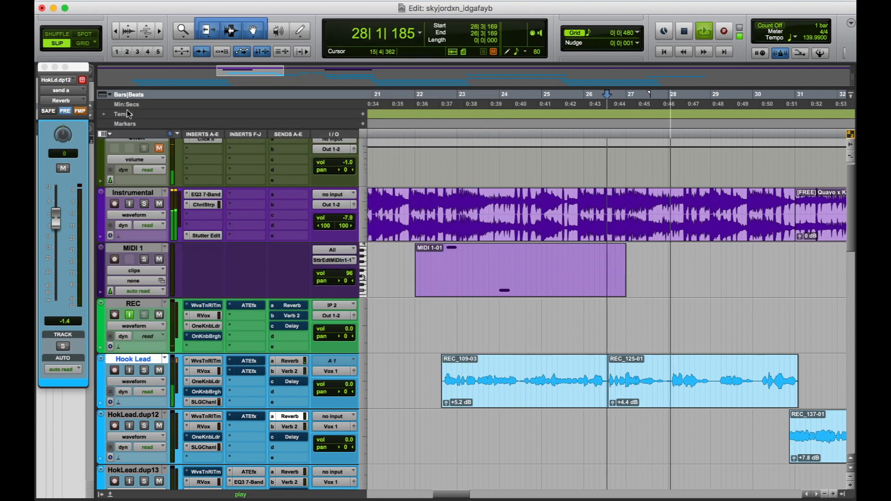
left_click(217, 365)
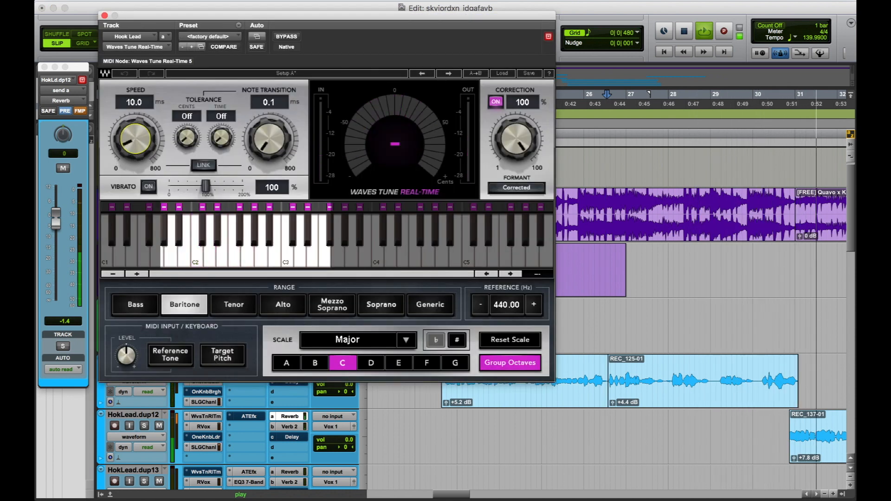
left_click(104, 15)
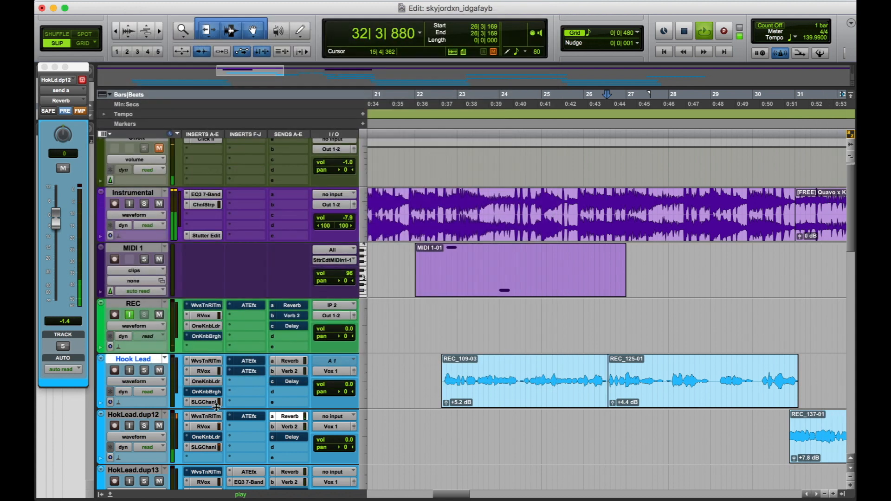
Set Waves Tune Real-Time on HokLead.dup12 to a Speed of 0.1 ms and Correction of 87%, and play from about bar 31
left_click(206, 416)
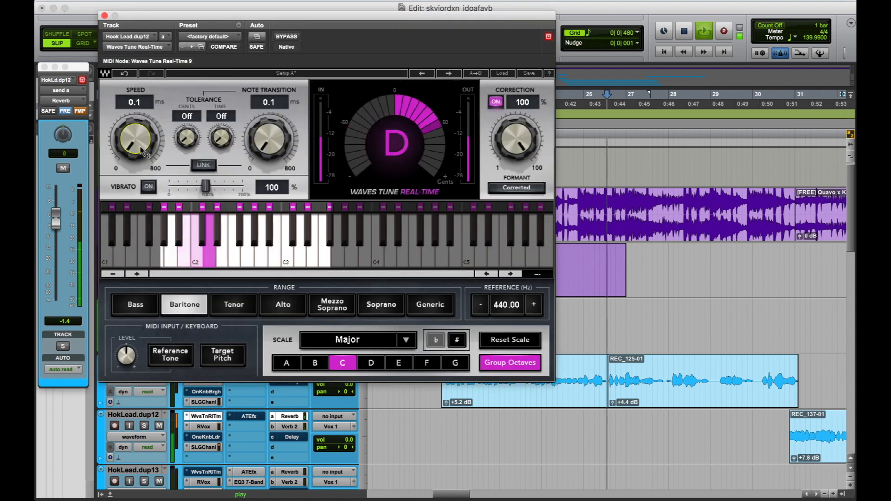
left_click_drag(503, 132, 505, 138)
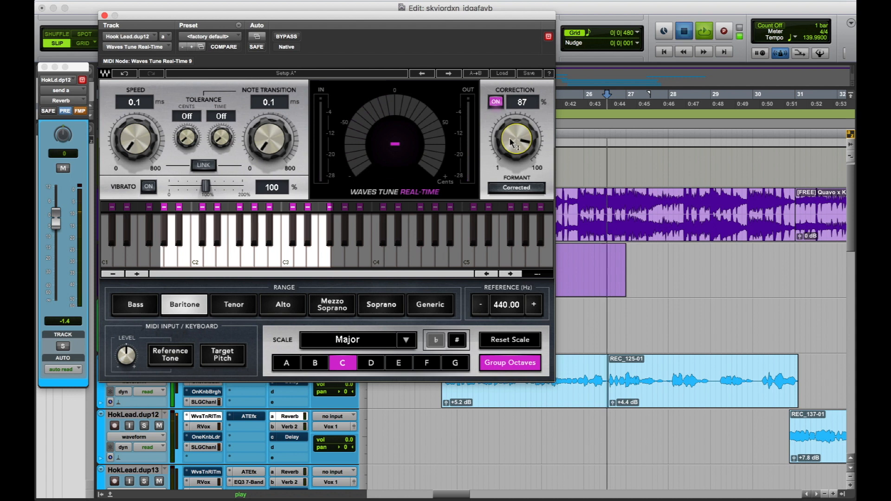
left_click(788, 137)
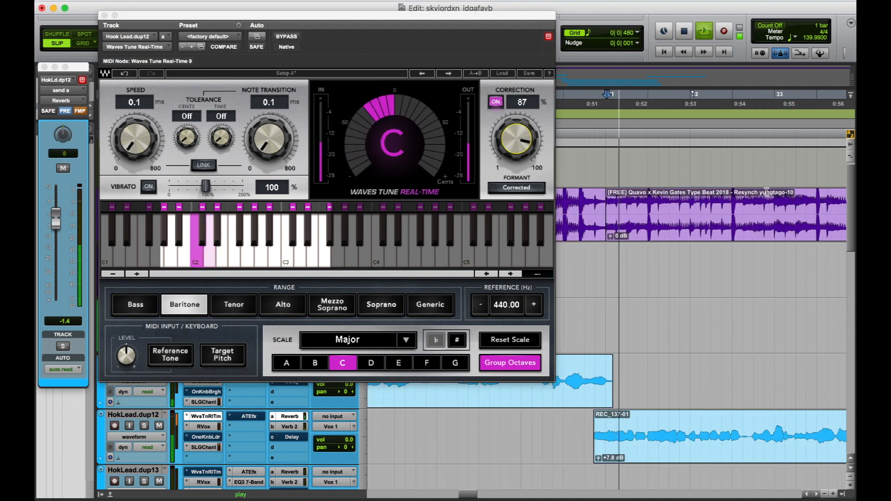
Set the Waves Tune Real-Time Correction on HokLead.dup12 to 68%, readjust it during playback, then close the plug-in and stop playback
left_click_drag(517, 138, 516, 148)
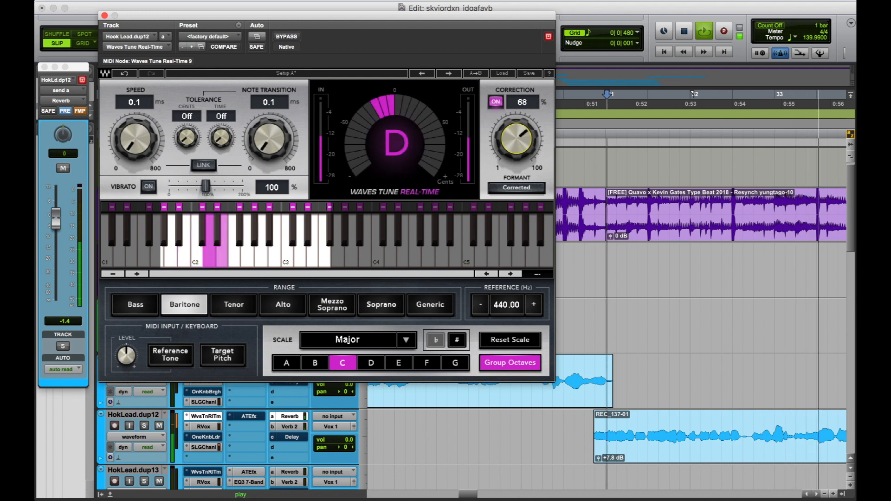
left_click_drag(504, 144, 504, 128)
left_click(105, 16)
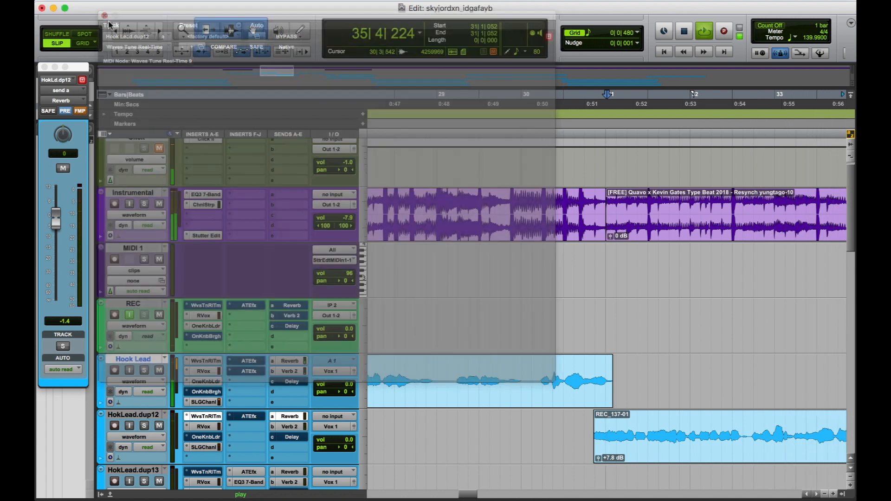
key("space")
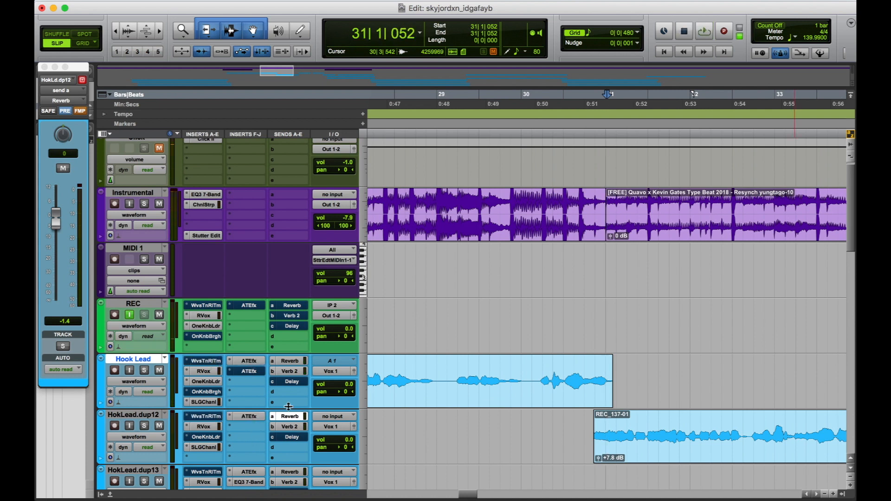
Play the hook vocals from about bar 29 across the Hook Lead and HokLead.dup12 clips
key("space")
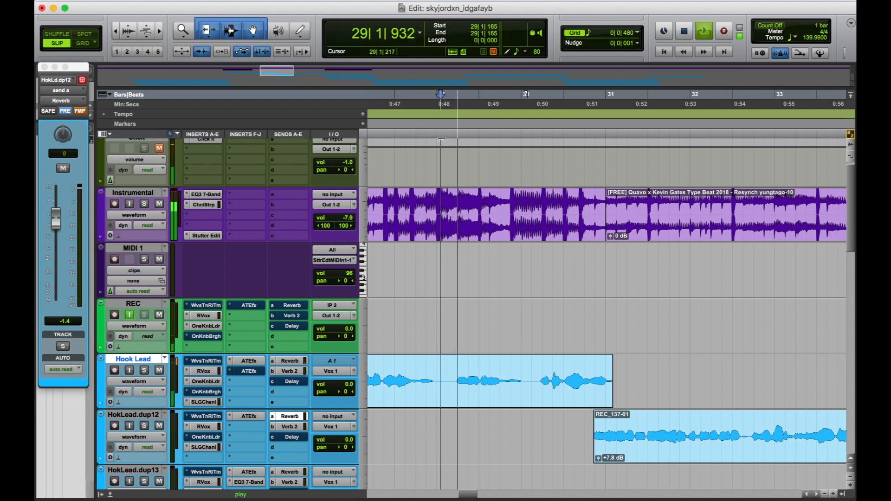
key("r")
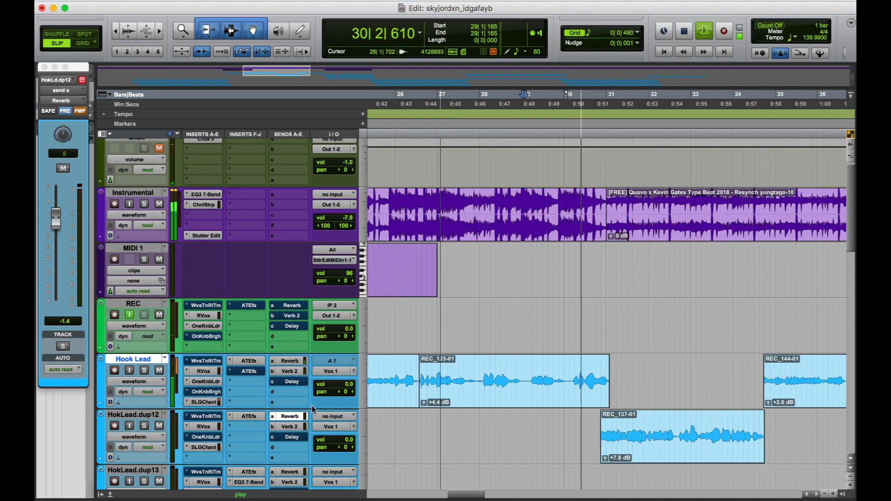
key("t")
key("t")
key("t")
key("r")
key("r")
key("r")
key("r")
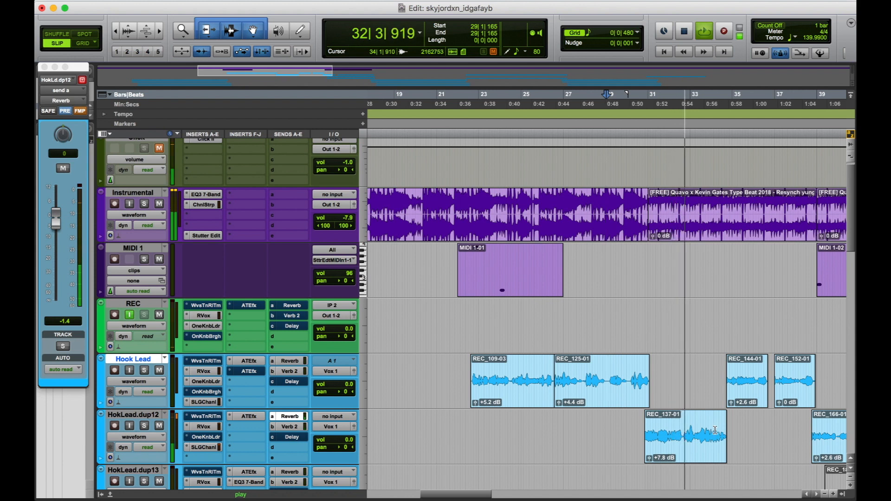
Open Auto-Tune EFX on HokLead.dup12, try Humanize at 22, and reset it to 0
left_click(260, 416)
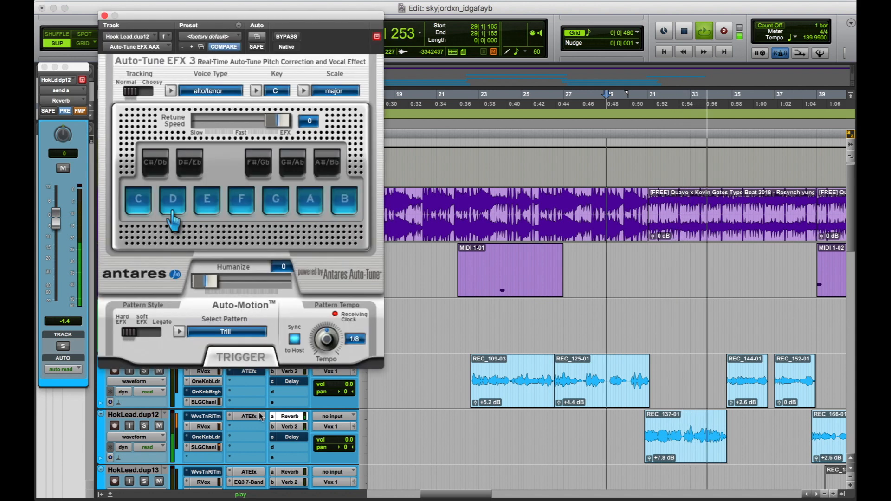
left_click_drag(210, 281, 227, 286)
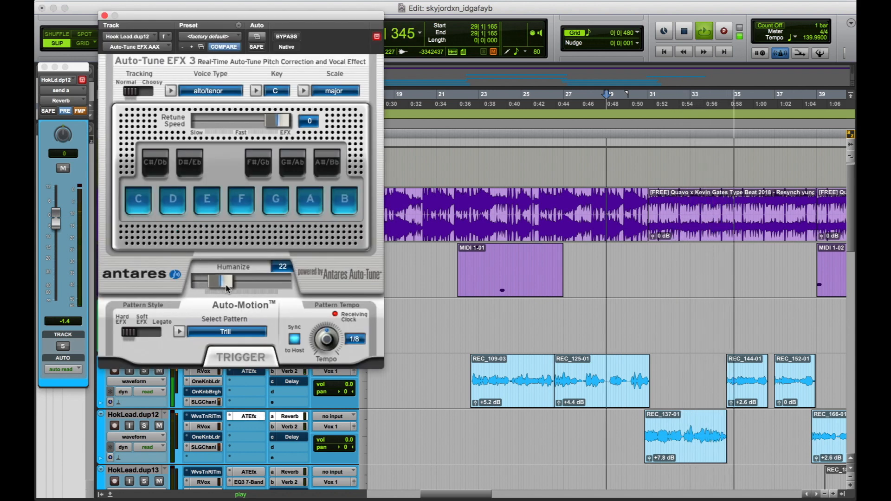
left_click(227, 283, "alt")
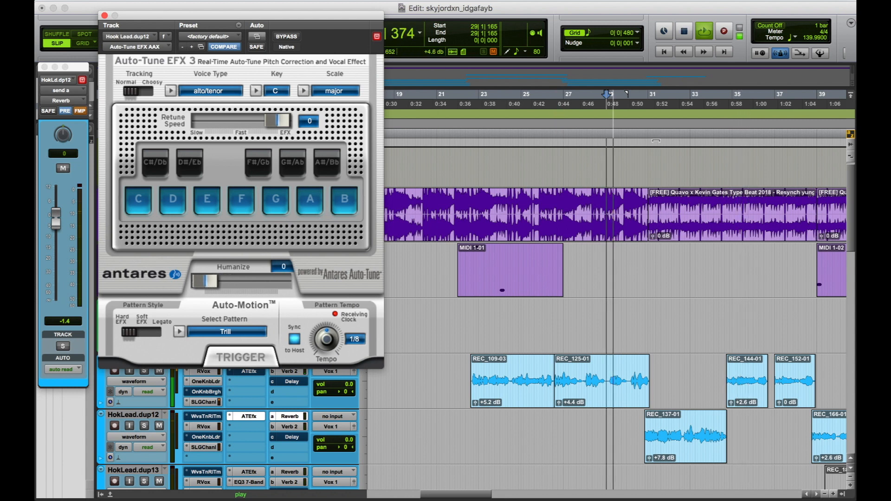
Play from just before bar 31, set Humanize in Auto-Tune EFX on HokLead.dup12 to 29, and close the plug-in
left_click(644, 156)
key("t")
key("t")
left_click_drag(211, 282, 235, 289)
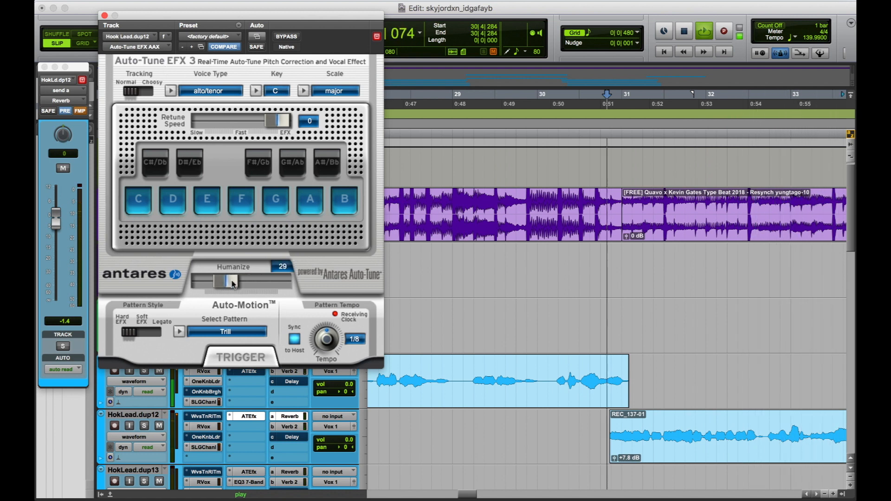
left_click(105, 16)
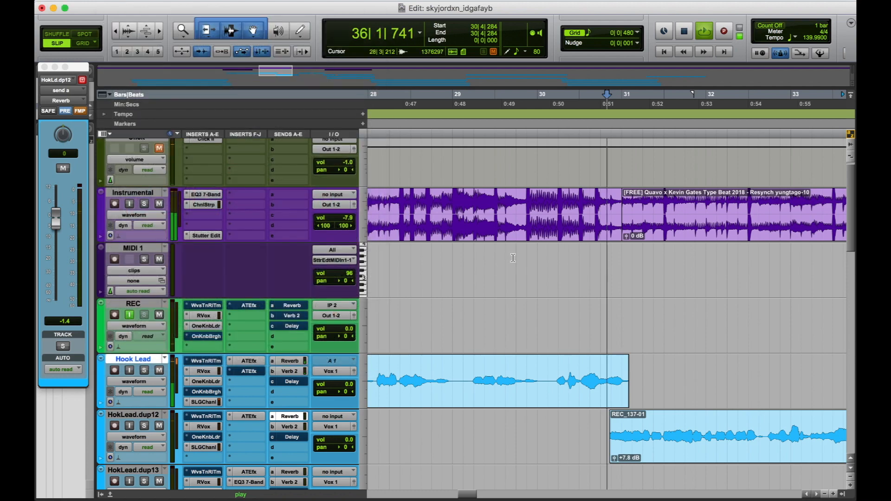